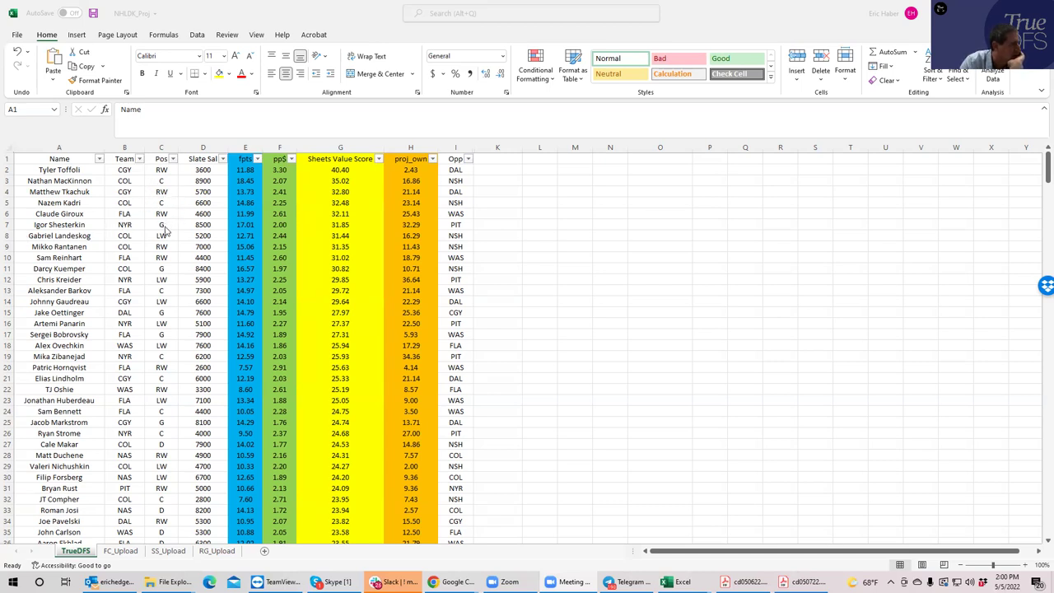
Check the teams of Landeskog, Rantanen, Tkachuk, Toffoli, Kadri, Shesterkin and Kuemper
{"action": "left_click", "coordinate": [127, 236]}
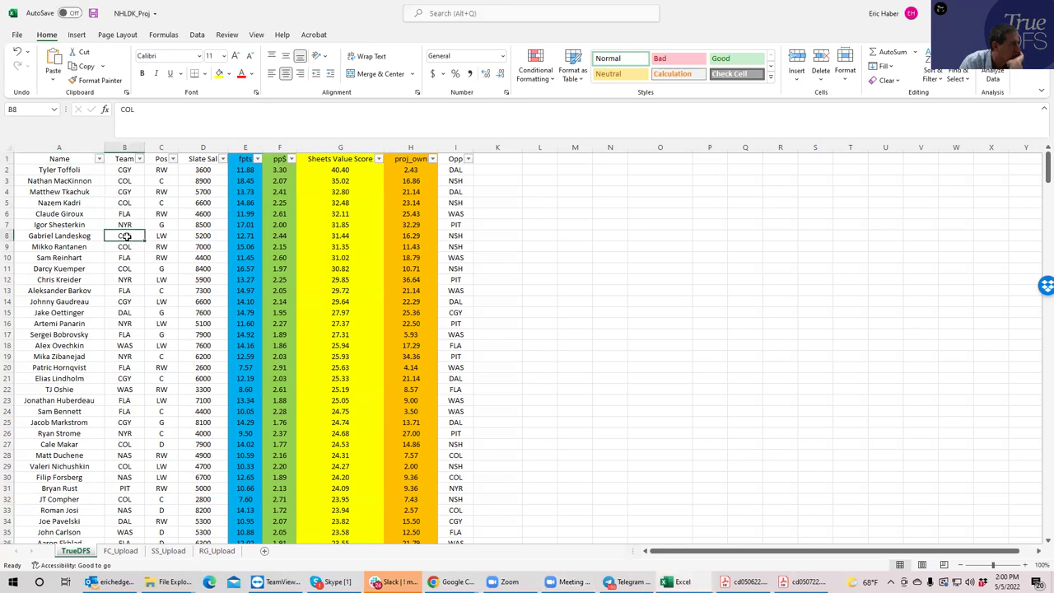
{"action": "left_click", "coordinate": [129, 244]}
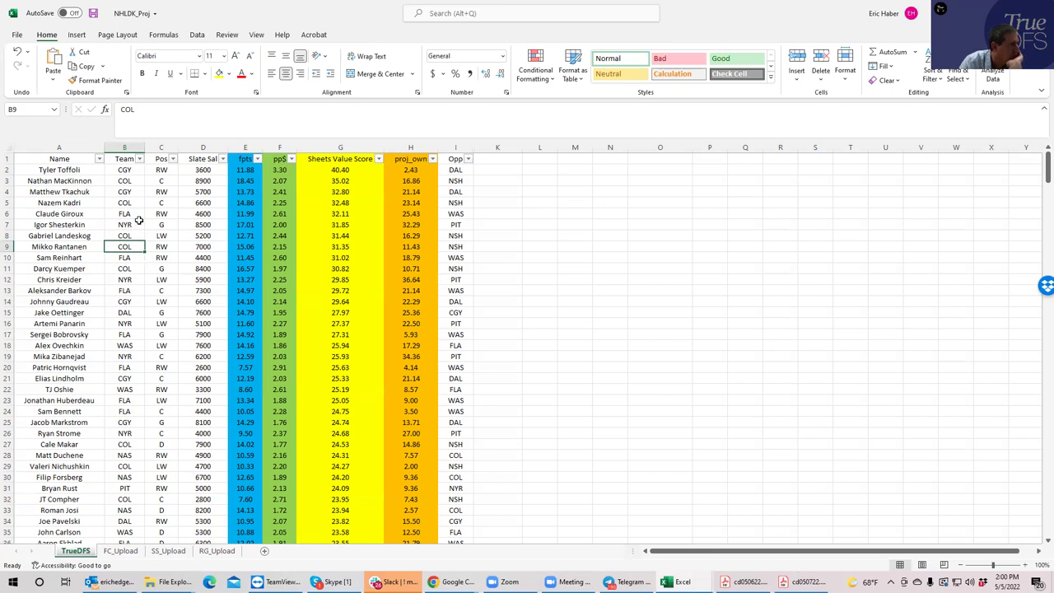
{"action": "left_click", "coordinate": [126, 192]}
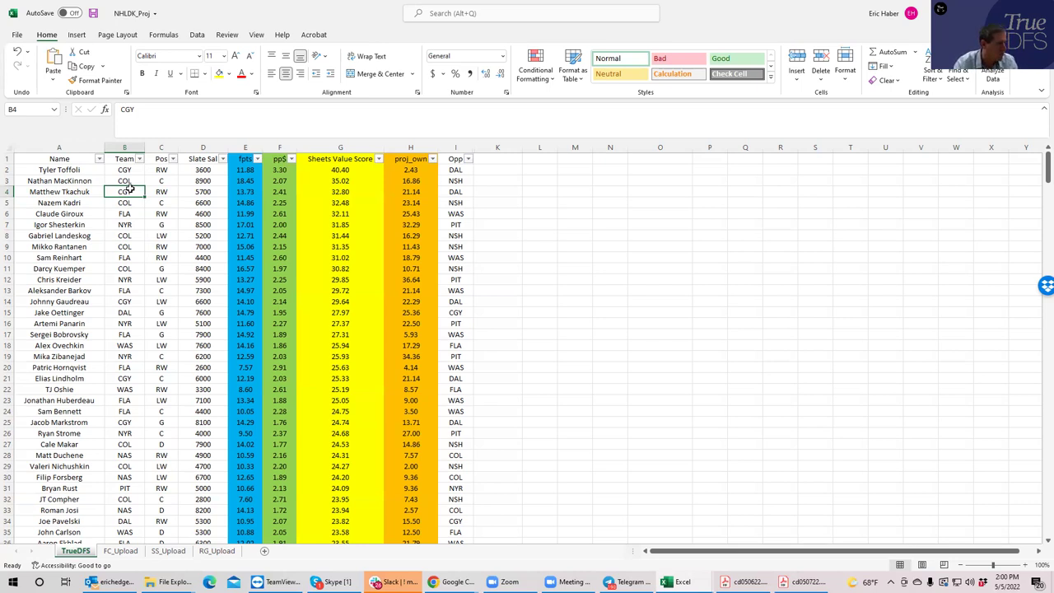
{"action": "left_click", "coordinate": [134, 169]}
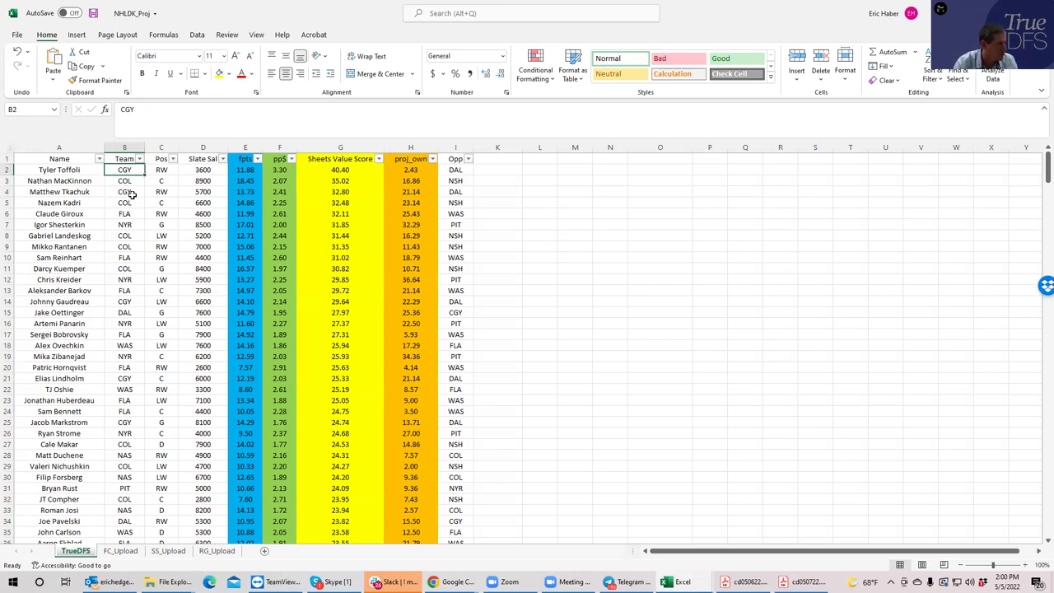
{"action": "left_click", "coordinate": [126, 189]}
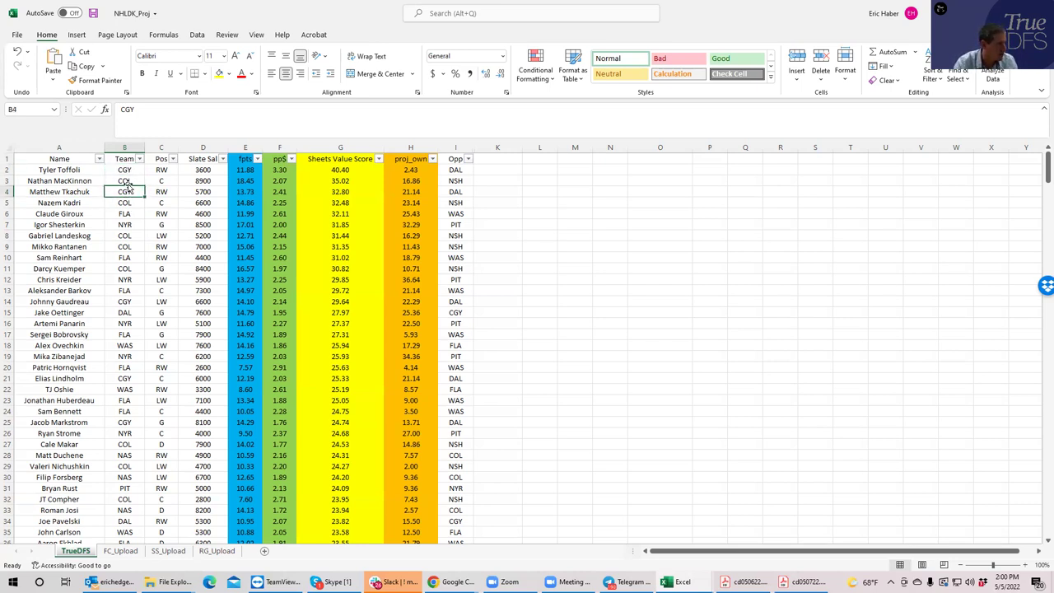
{"action": "left_click", "coordinate": [131, 201]}
{"action": "left_click", "coordinate": [138, 224]}
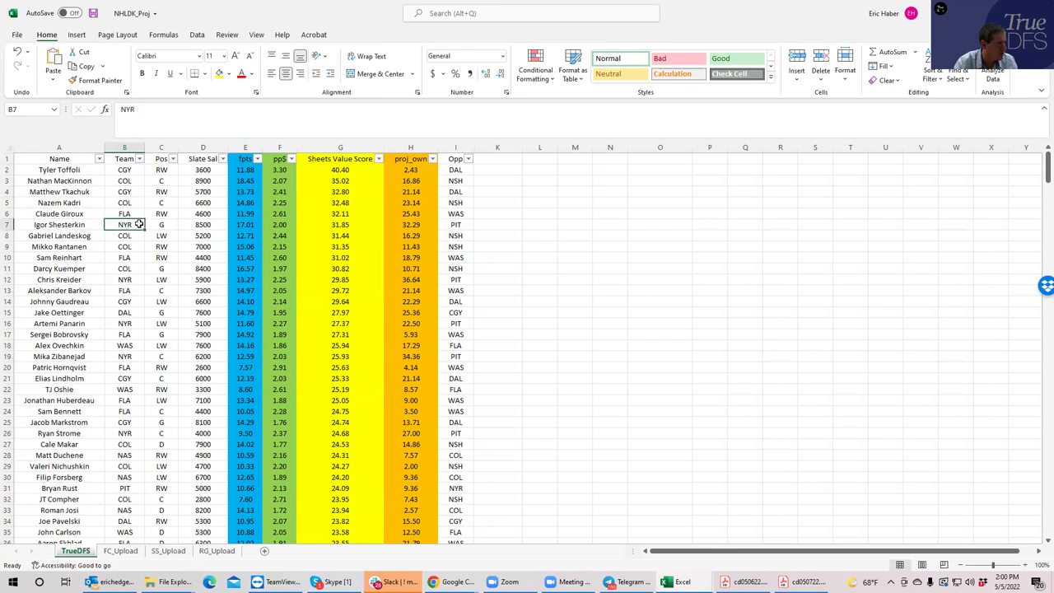
{"action": "left_click", "coordinate": [133, 247]}
{"action": "left_click", "coordinate": [136, 266]}
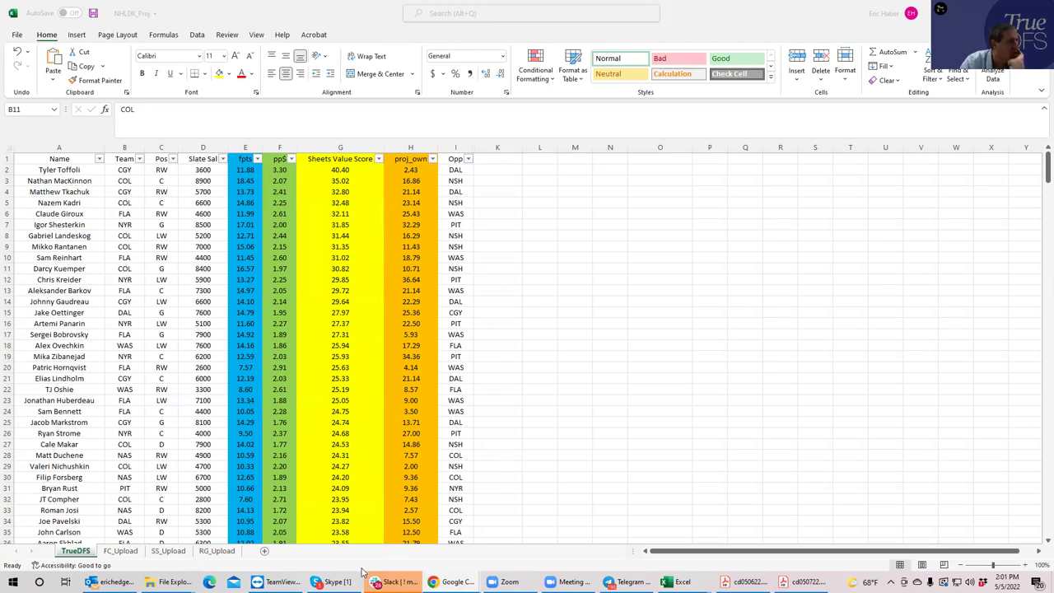
In DraftKings, enter the NHL $60K Top Shelf contest on today's 7:00 PM slate
{"action": "mouse_move", "coordinate": [457, 581]}
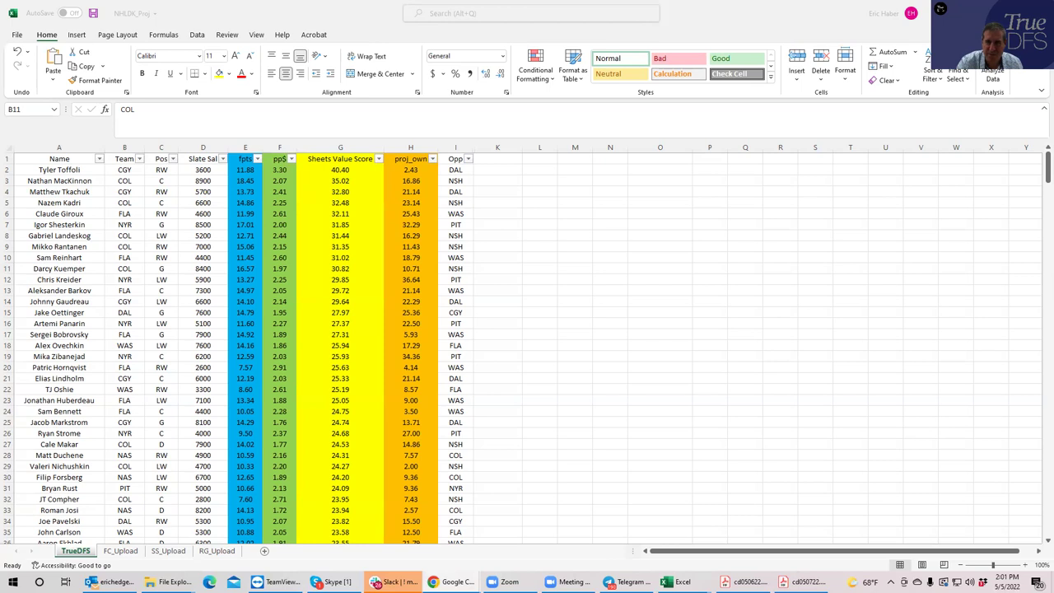
{"action": "key", "text": "alt+Tab"}
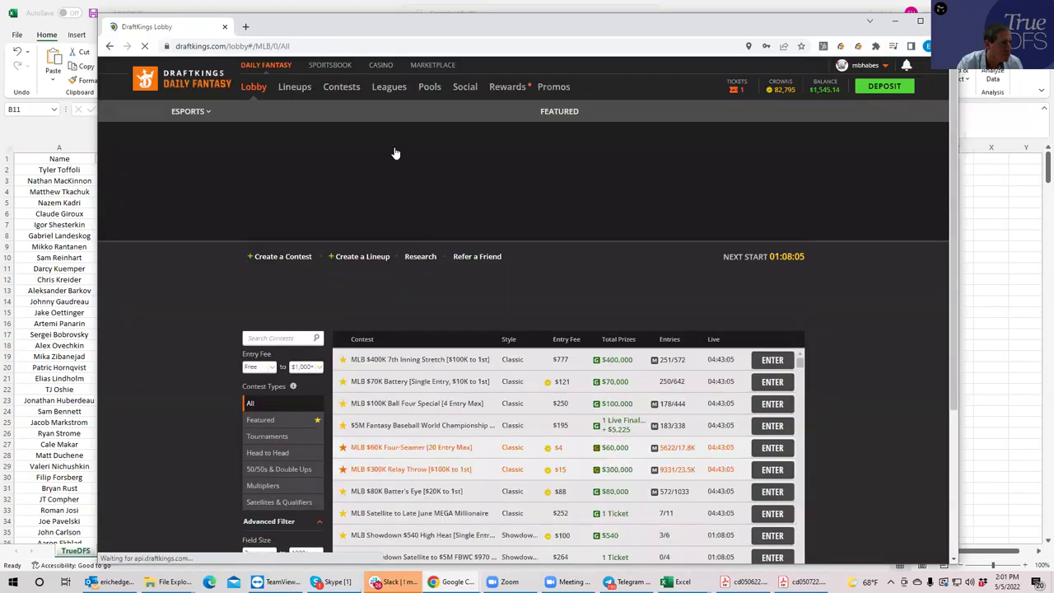
{"action": "left_click", "coordinate": [361, 115]}
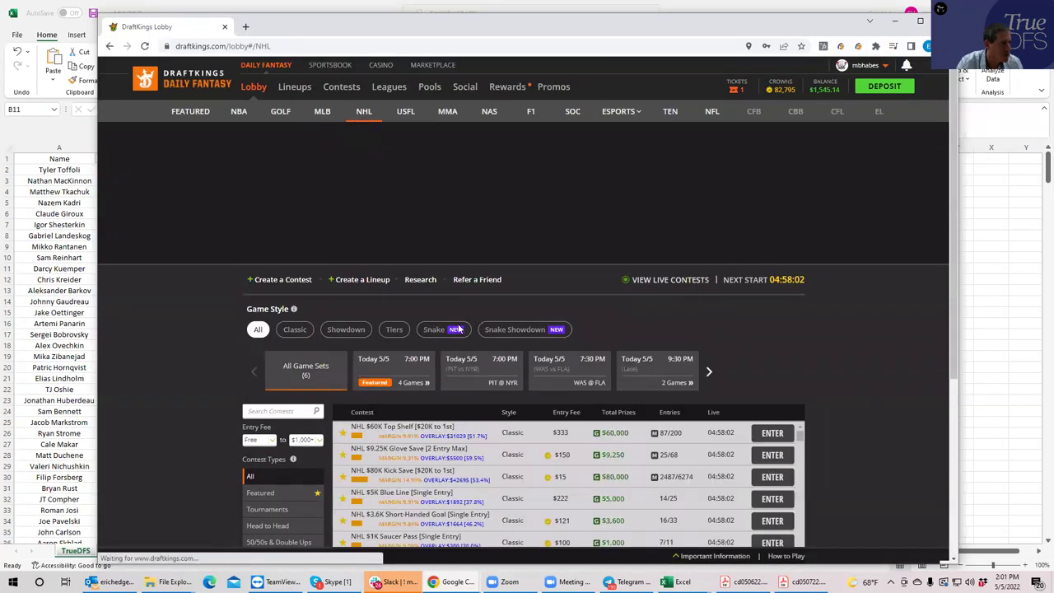
{"action": "left_click", "coordinate": [414, 373]}
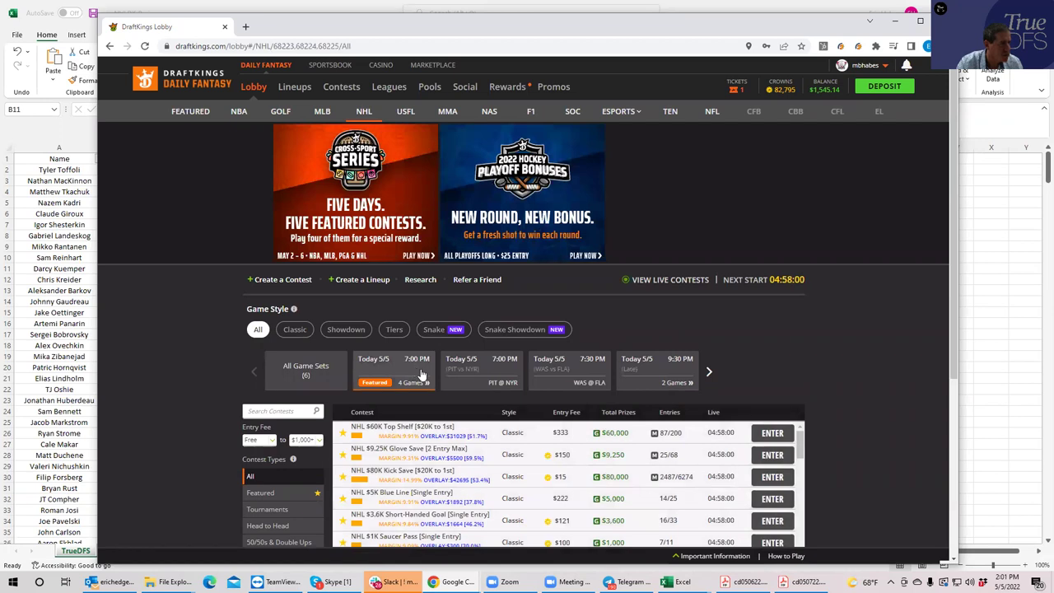
{"action": "left_click", "coordinate": [764, 434]}
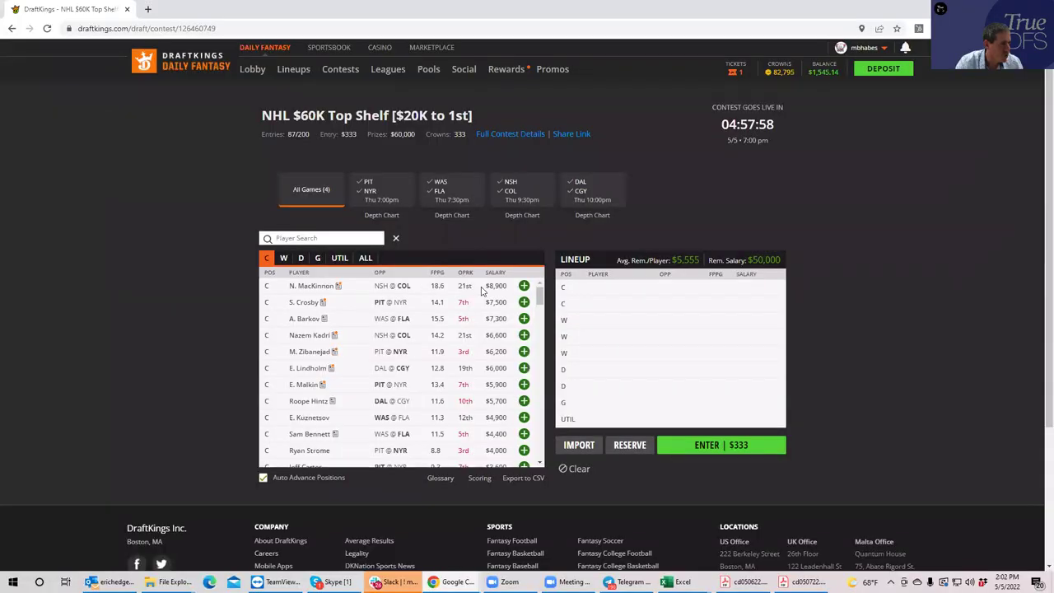
Add N. MacKinnon, Kadri (searched as 'naz') and G. Landeskog from the NSH @ COL wingers
{"action": "left_click", "coordinate": [524, 286]}
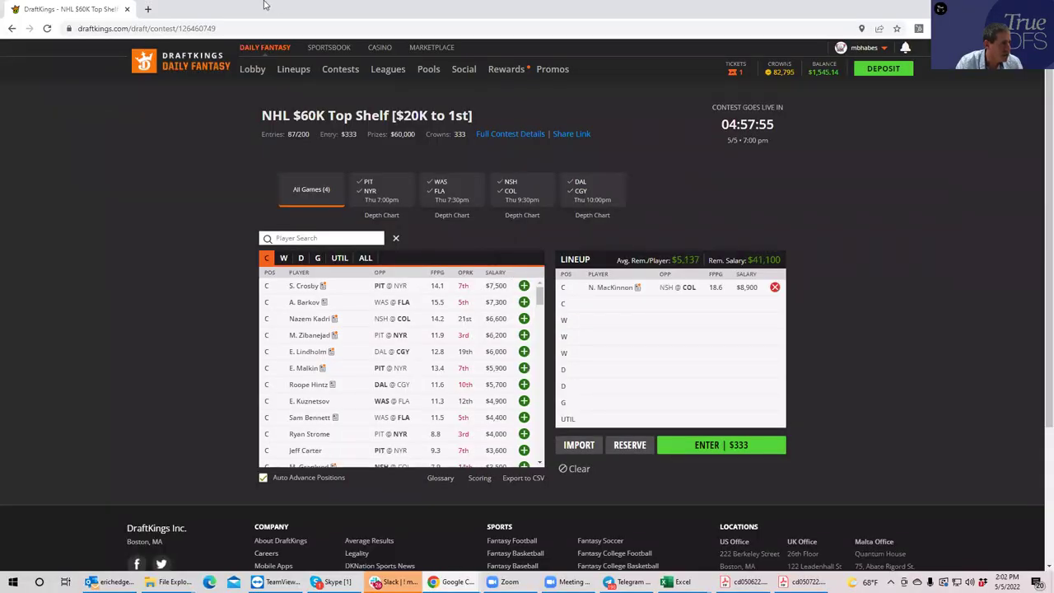
{"action": "left_click", "coordinate": [303, 237]}
{"action": "type", "text": "naz"}
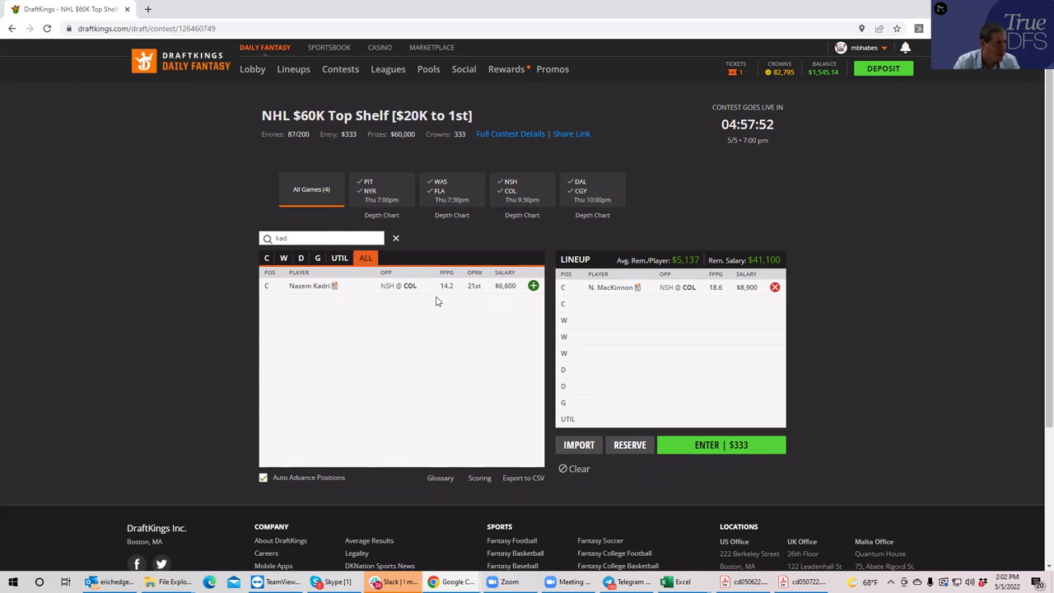
{"action": "left_click", "coordinate": [524, 286]}
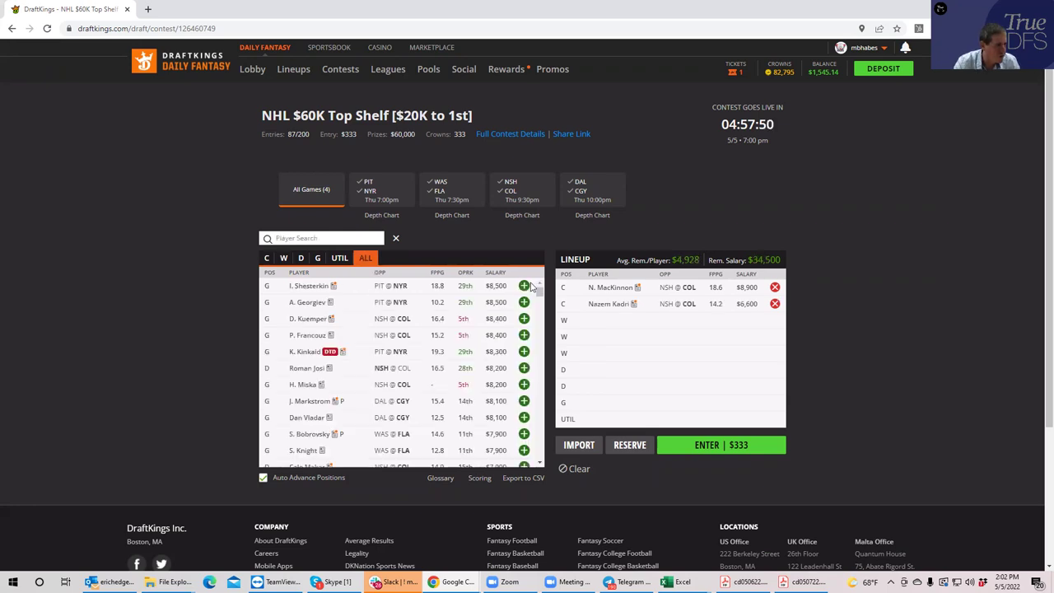
{"action": "left_click", "coordinate": [283, 258]}
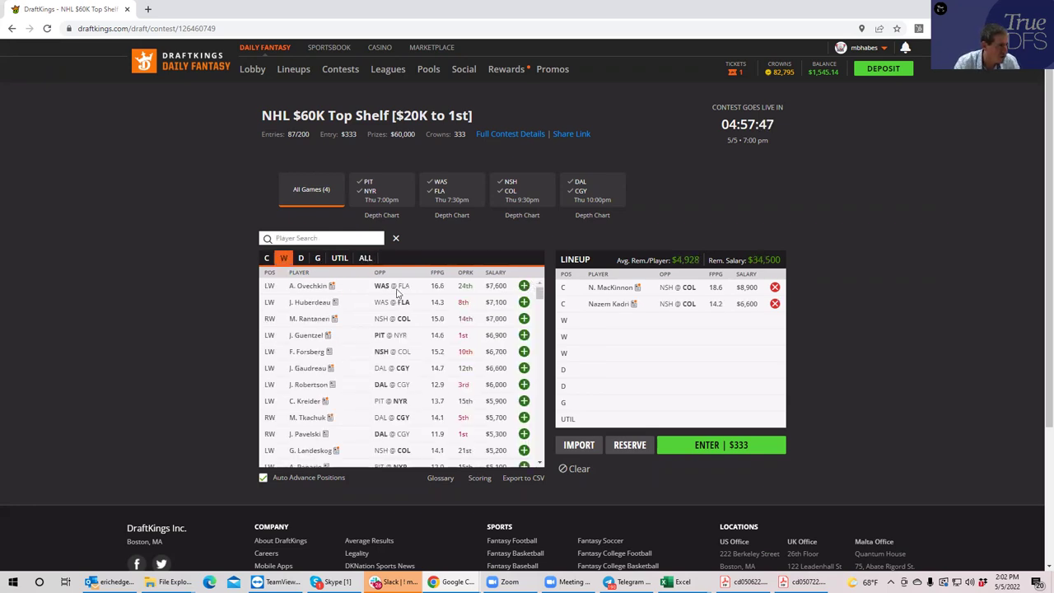
{"action": "left_click", "coordinate": [510, 192]}
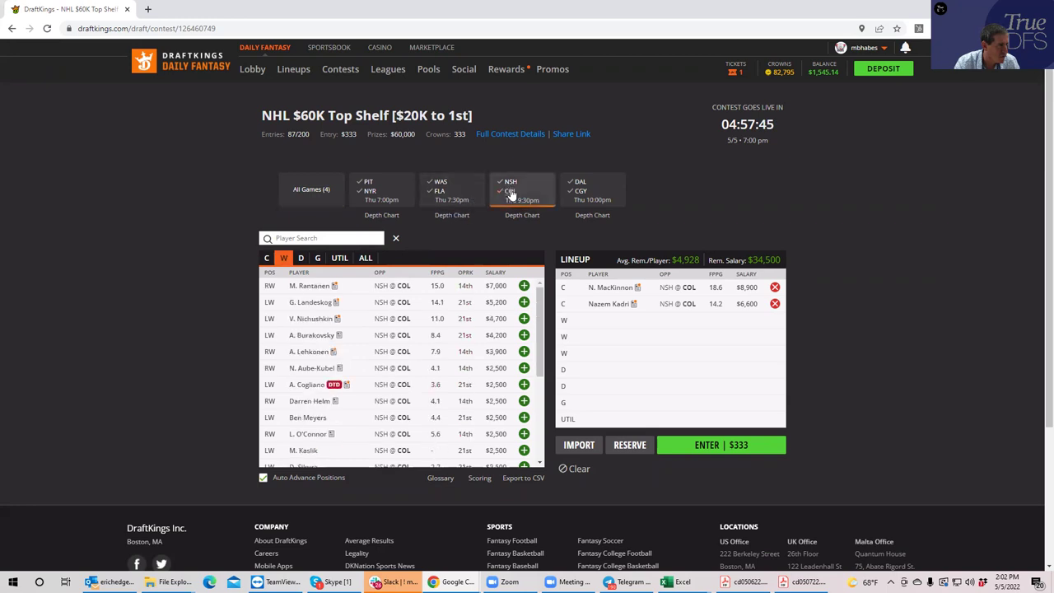
{"action": "left_click", "coordinate": [523, 302]}
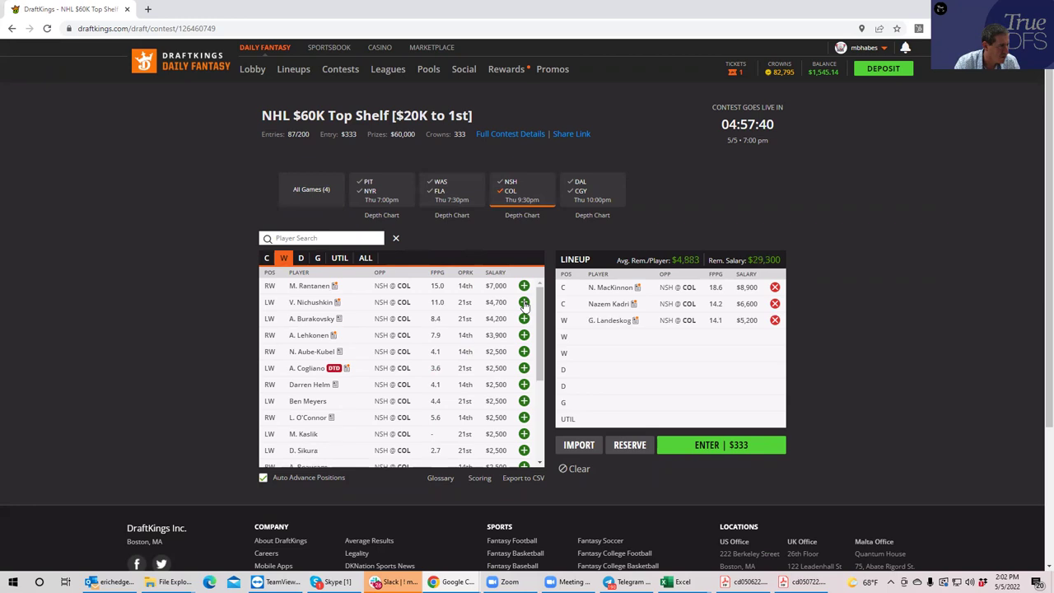
Add M. Rantanen at wing and D. Kuemper as goalie
{"action": "double_click", "coordinate": [162, 15]}
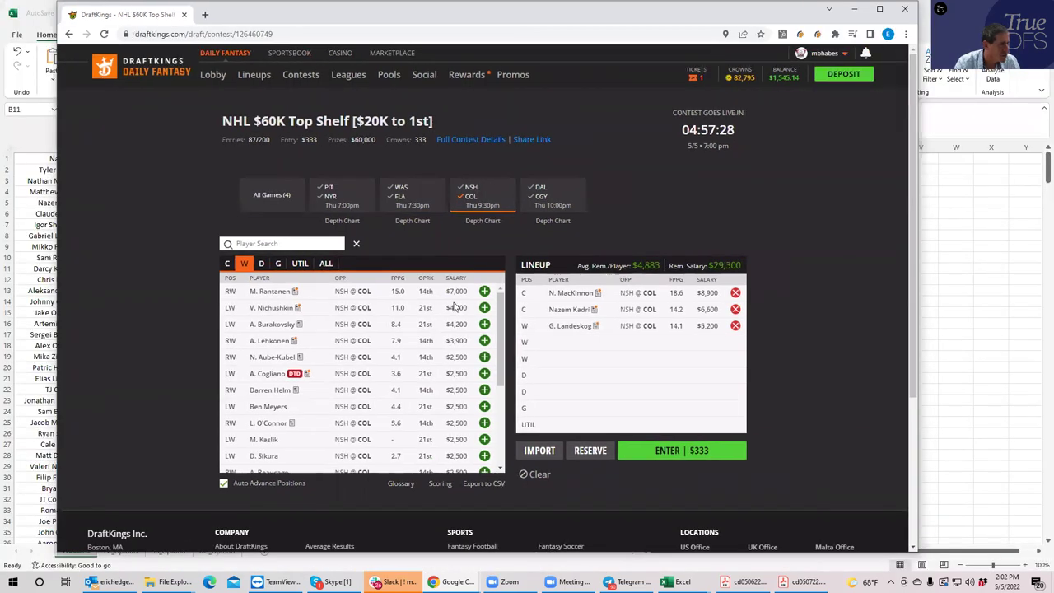
{"action": "left_click", "coordinate": [484, 291]}
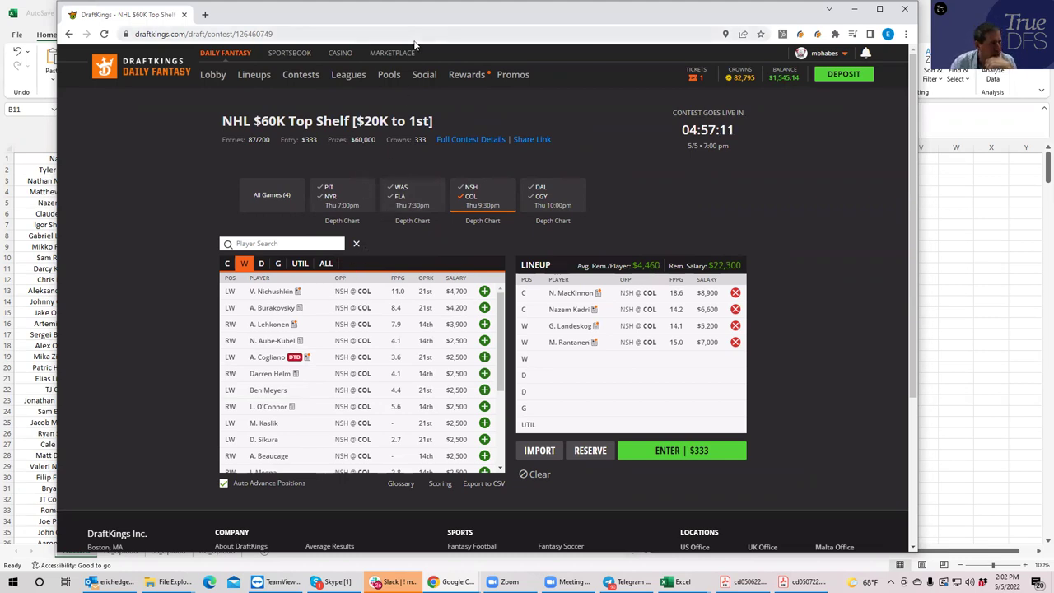
{"action": "left_click", "coordinate": [279, 263]}
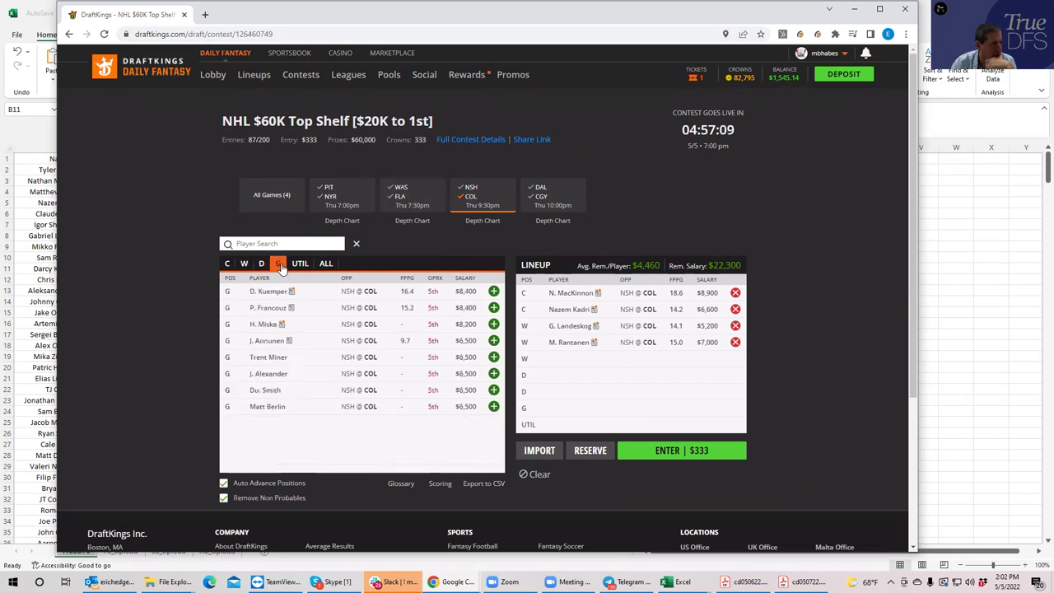
{"action": "left_click", "coordinate": [494, 291]}
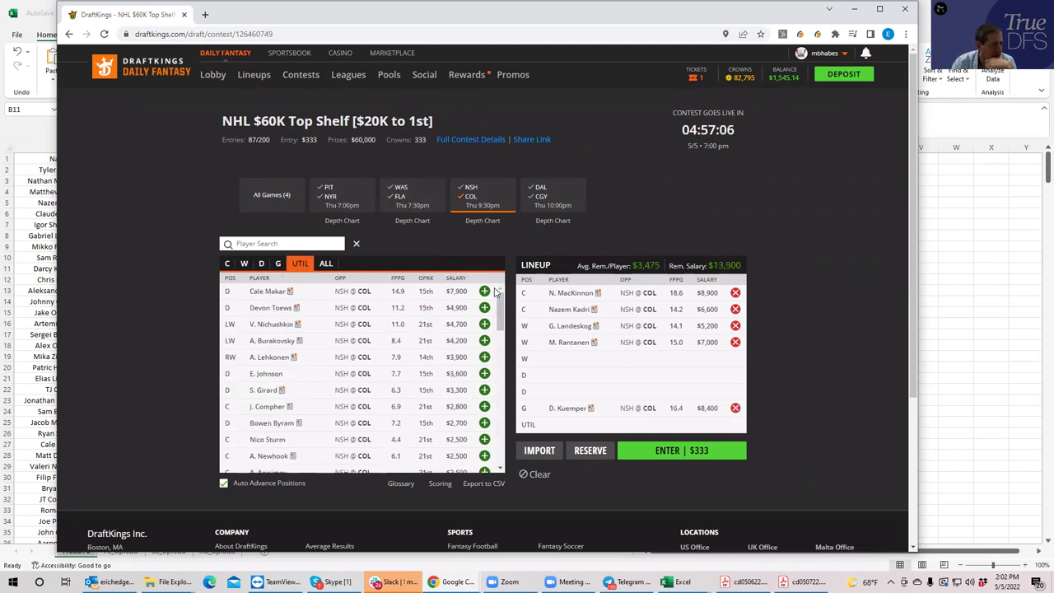
Switch the winger list from NSH @ COL to DAL @ CGY and add T. Toffoli
{"action": "double_click", "coordinate": [356, 17]}
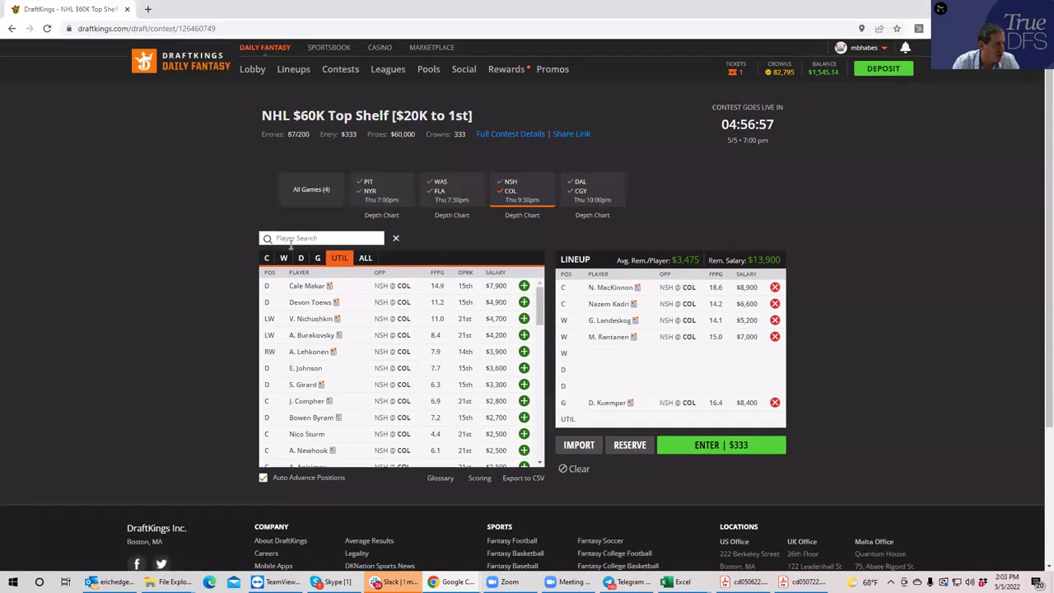
{"action": "left_click", "coordinate": [284, 258]}
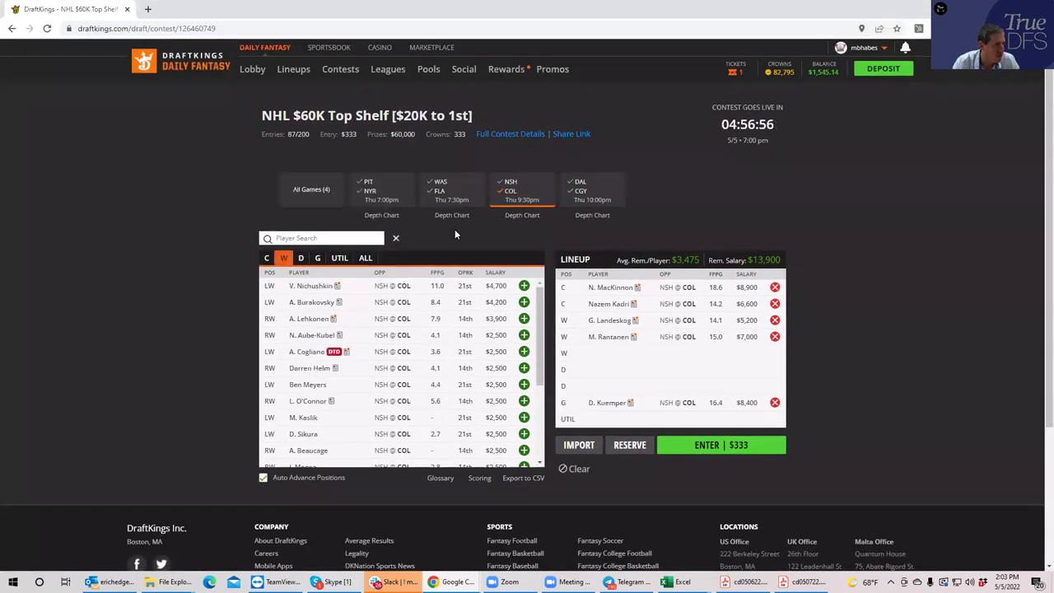
{"action": "left_click", "coordinate": [509, 198]}
{"action": "left_click", "coordinate": [576, 203]}
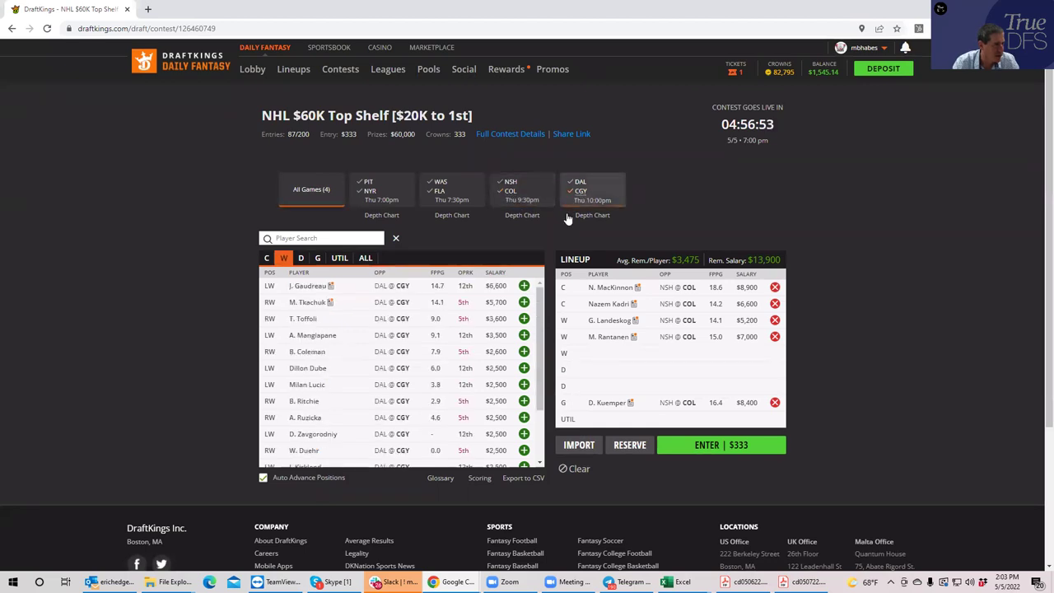
{"action": "left_click", "coordinate": [524, 318]}
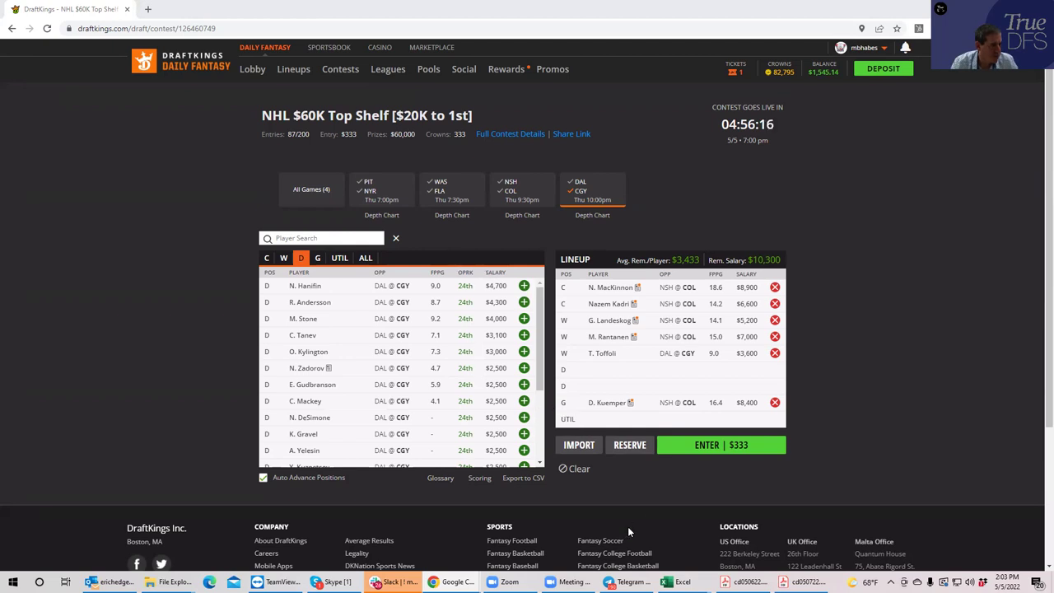
{"action": "mouse_move", "coordinate": [682, 581]}
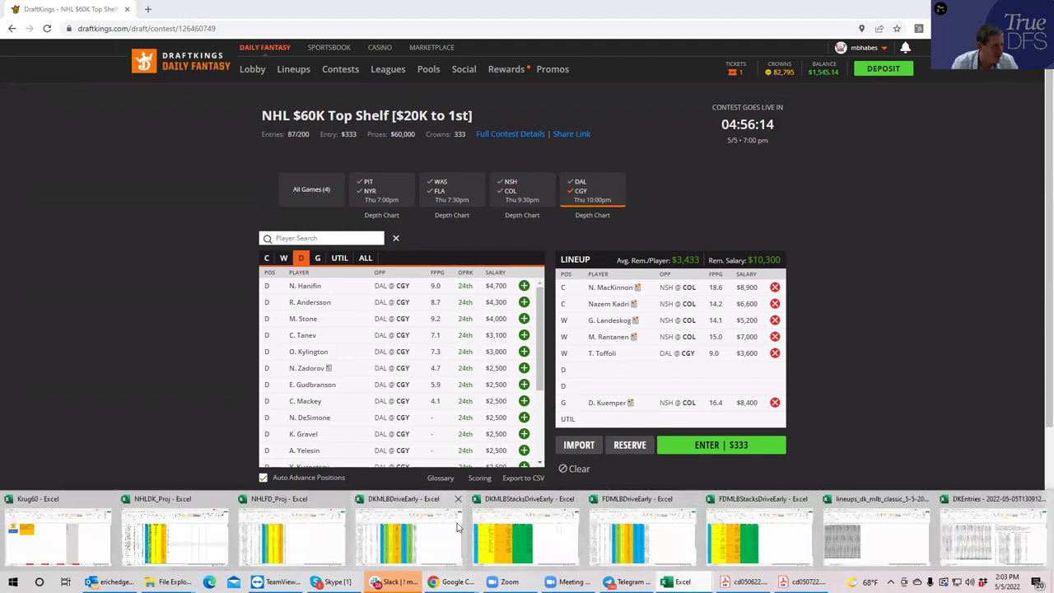
In NHLDK_Proj, check Oettinger's and Makar's positions and Josi's and Carlson's salaries
{"action": "left_click", "coordinate": [167, 534]}
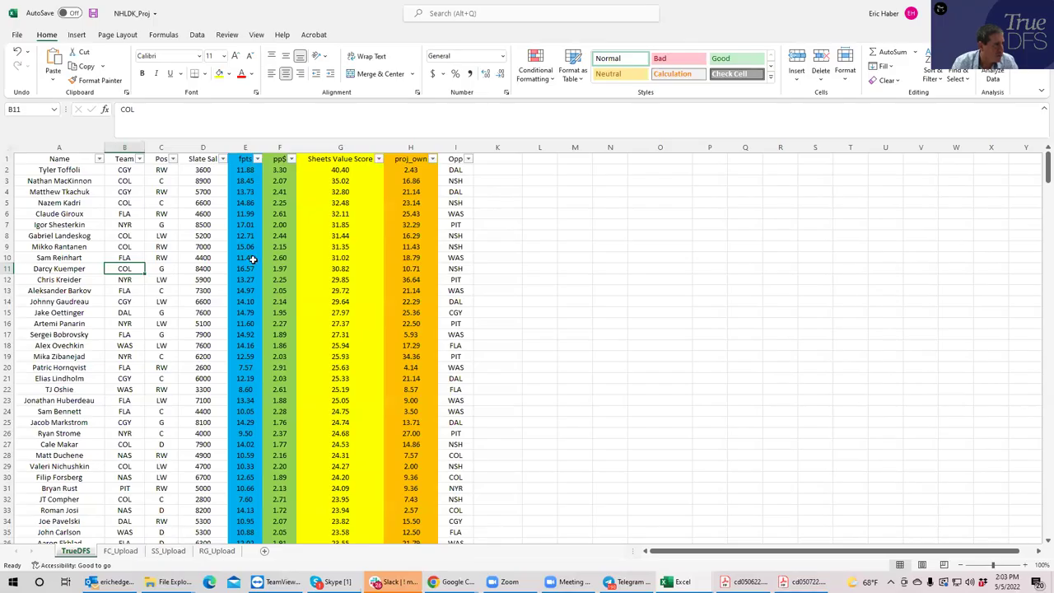
{"action": "left_click", "coordinate": [167, 310]}
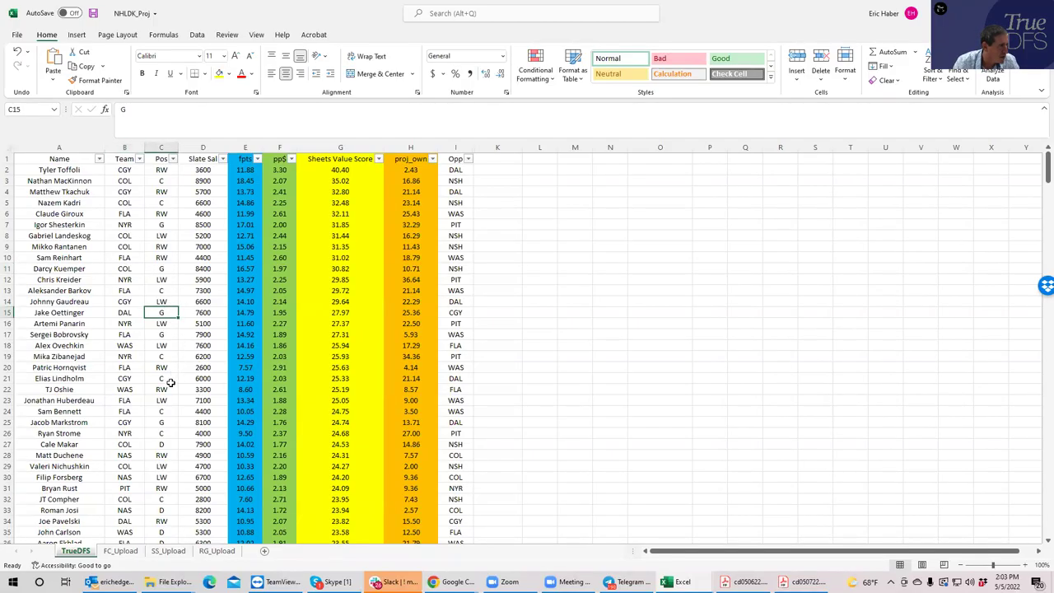
{"action": "left_click", "coordinate": [166, 442]}
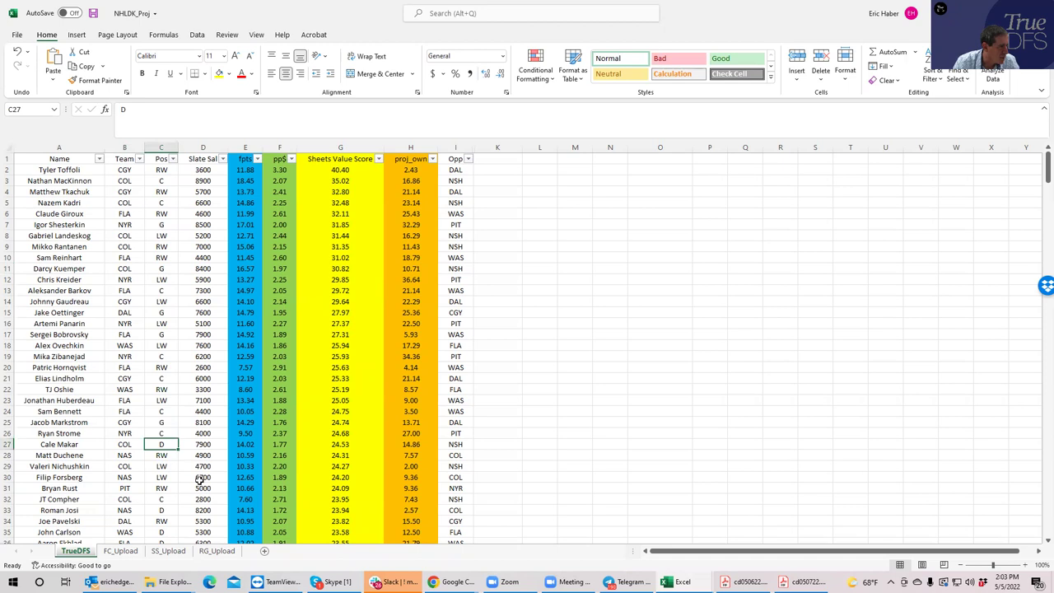
{"action": "left_click", "coordinate": [204, 509]}
{"action": "left_click", "coordinate": [203, 530]}
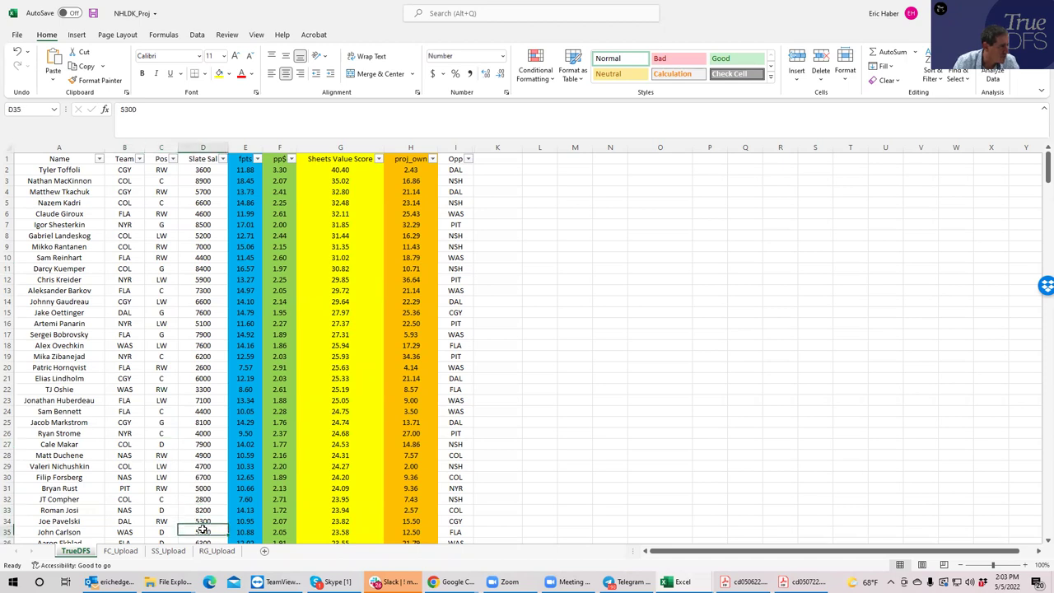
Sort by pp$ largest to smallest, check Gudas, Fehervary and Matheson, then minimize Excel
{"action": "left_click", "coordinate": [291, 159]}
{"action": "left_click", "coordinate": [265, 188]}
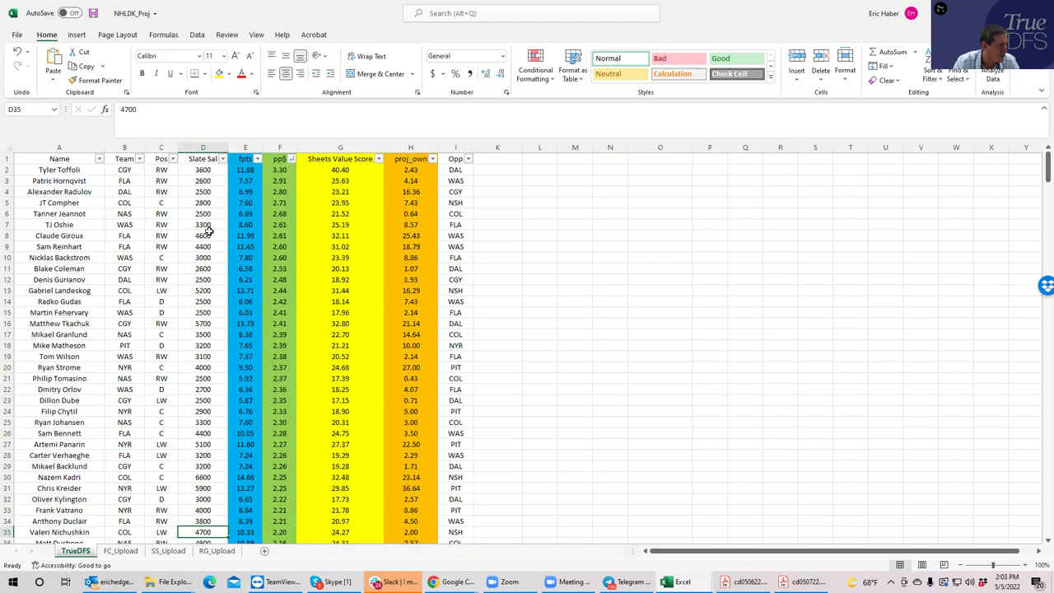
{"action": "left_click", "coordinate": [168, 303]}
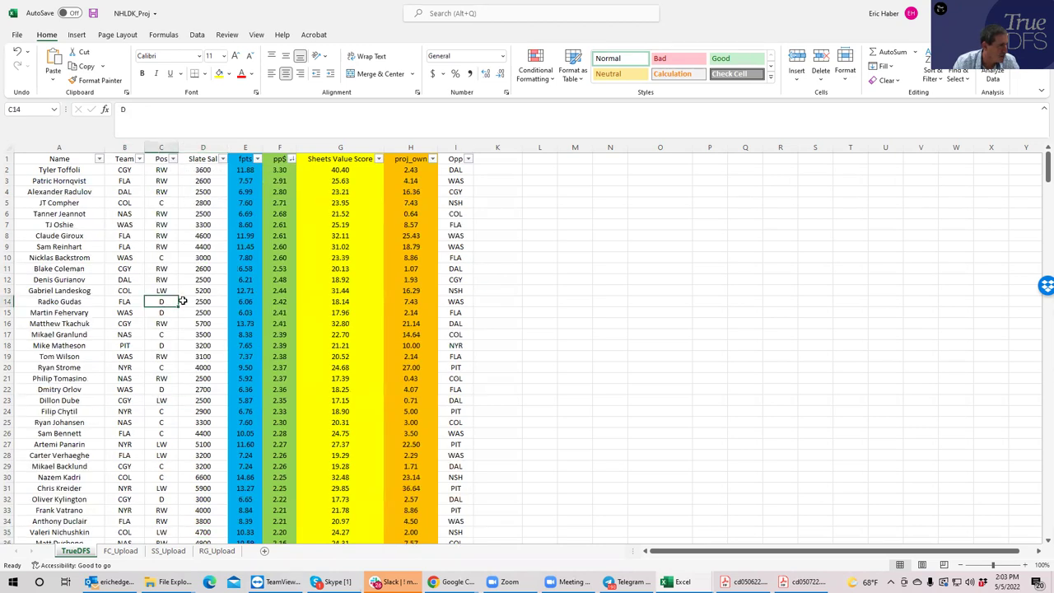
{"action": "left_click", "coordinate": [141, 313]}
{"action": "left_click", "coordinate": [188, 313]}
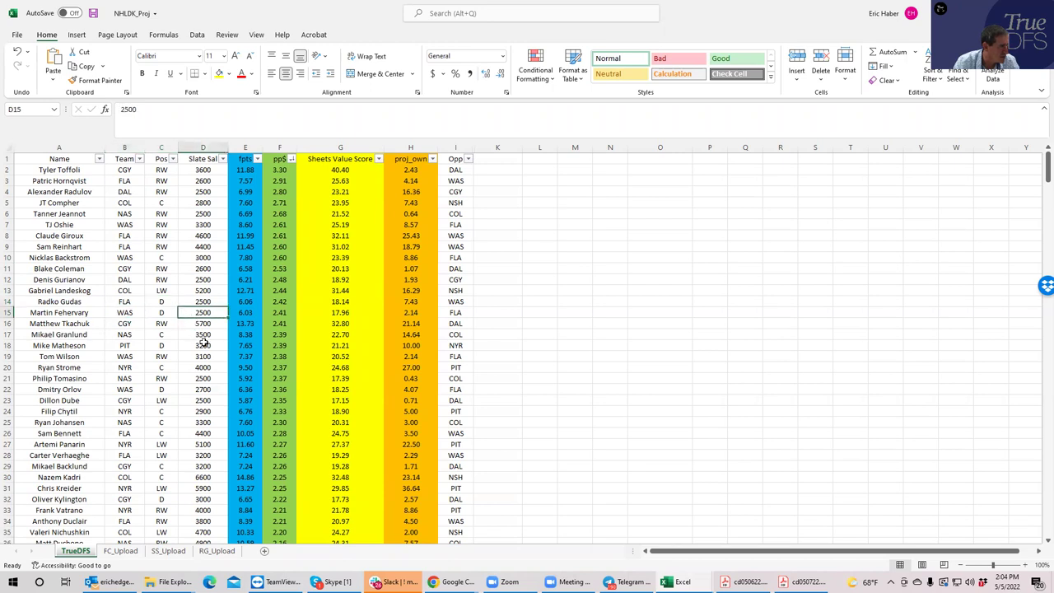
{"action": "left_click", "coordinate": [206, 344]}
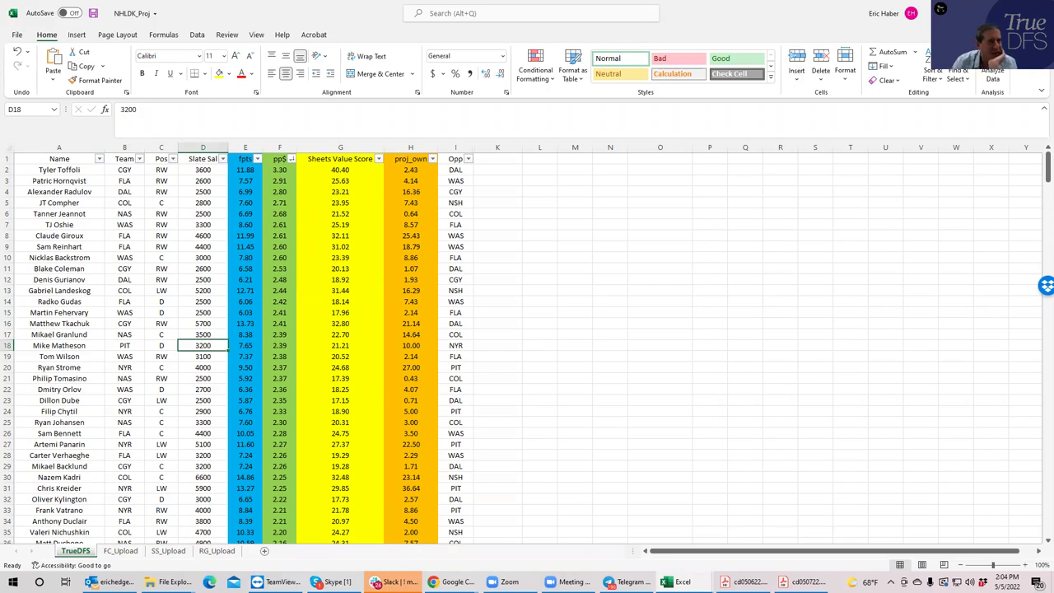
{"action": "key", "text": "super+Down"}
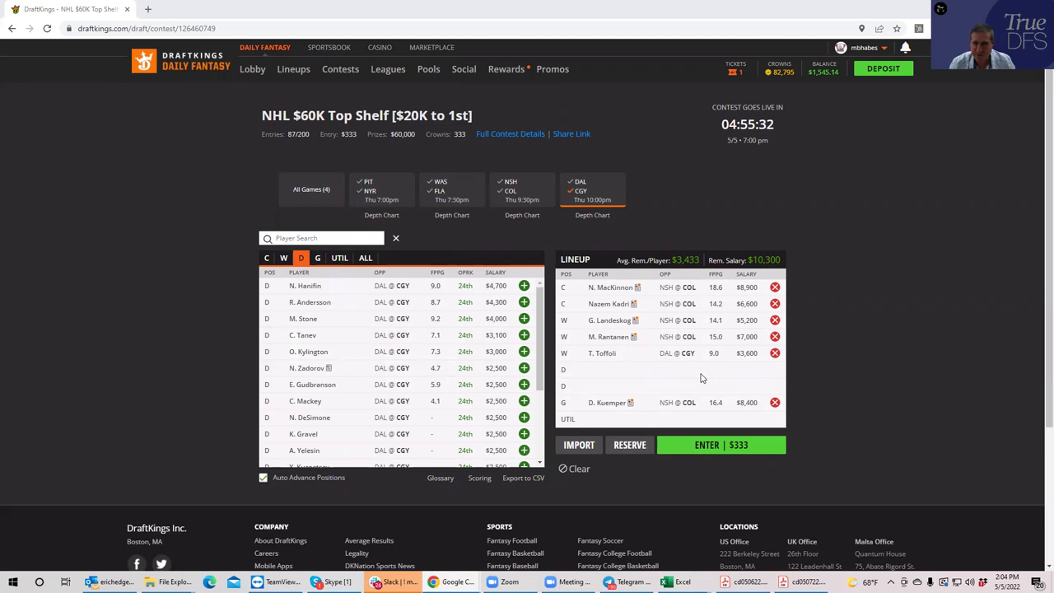
Remove Rantanen, Landeskog, Kadri and MacKinnon from the lineup
{"action": "left_click", "coordinate": [774, 336]}
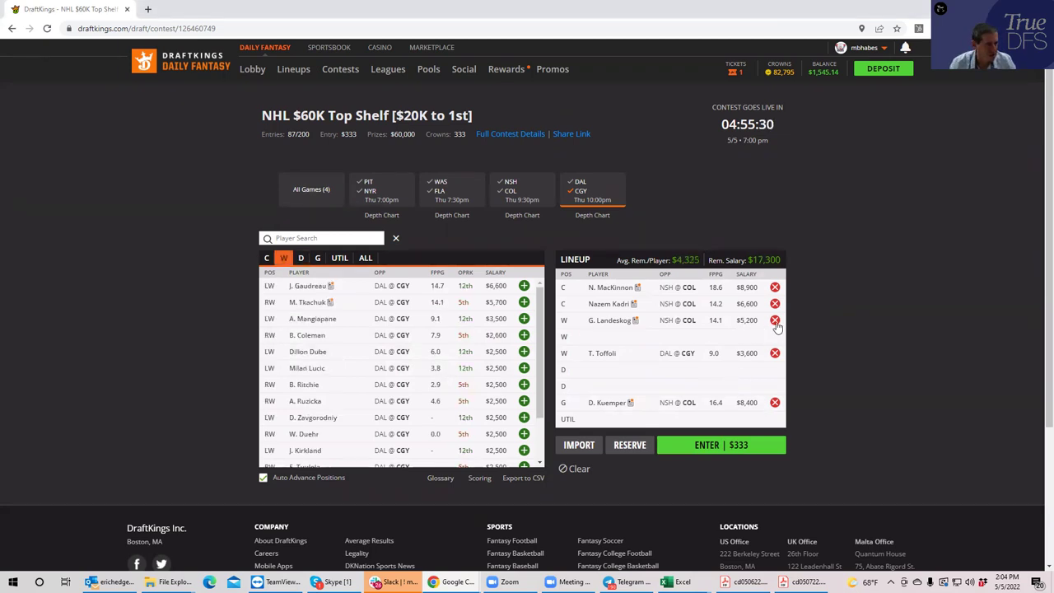
{"action": "left_click", "coordinate": [774, 321]}
{"action": "left_click", "coordinate": [774, 303]}
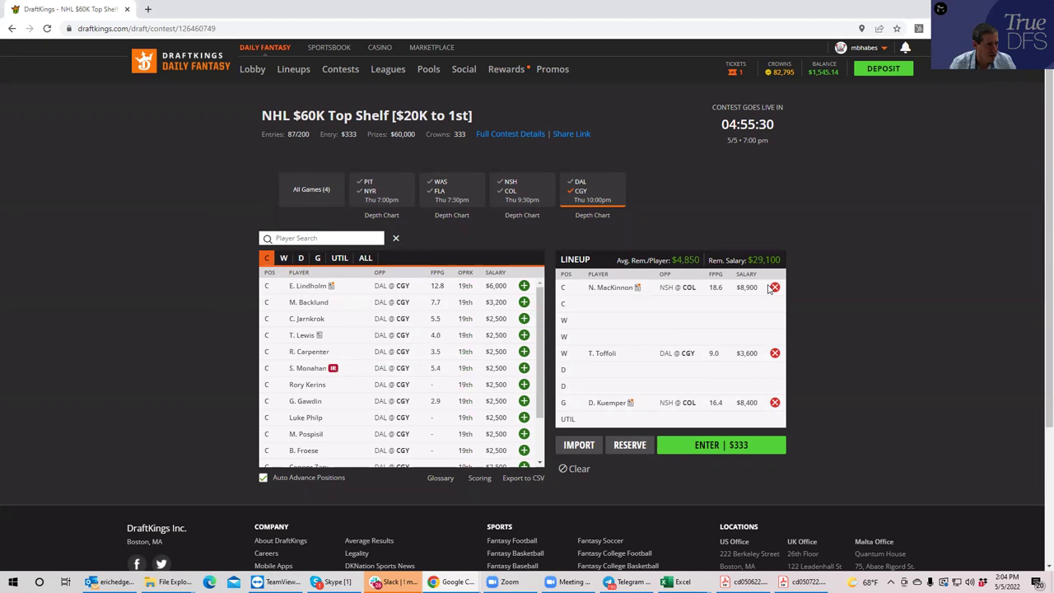
{"action": "left_click", "coordinate": [774, 287]}
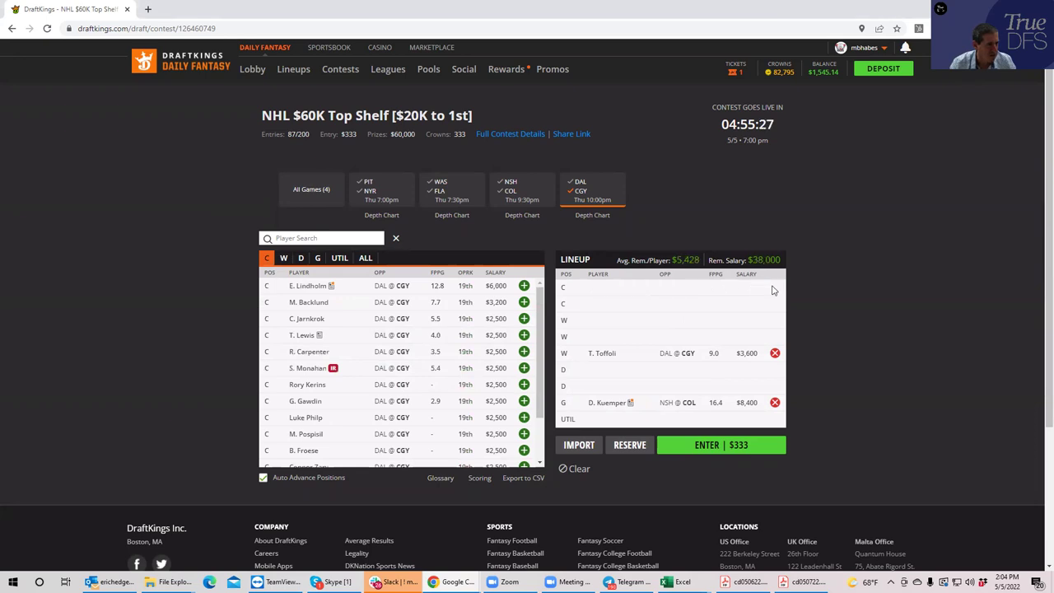
Add J. Gaudreau at wing and bring the NHLDK_Proj workbook back
{"action": "left_click", "coordinate": [283, 258]}
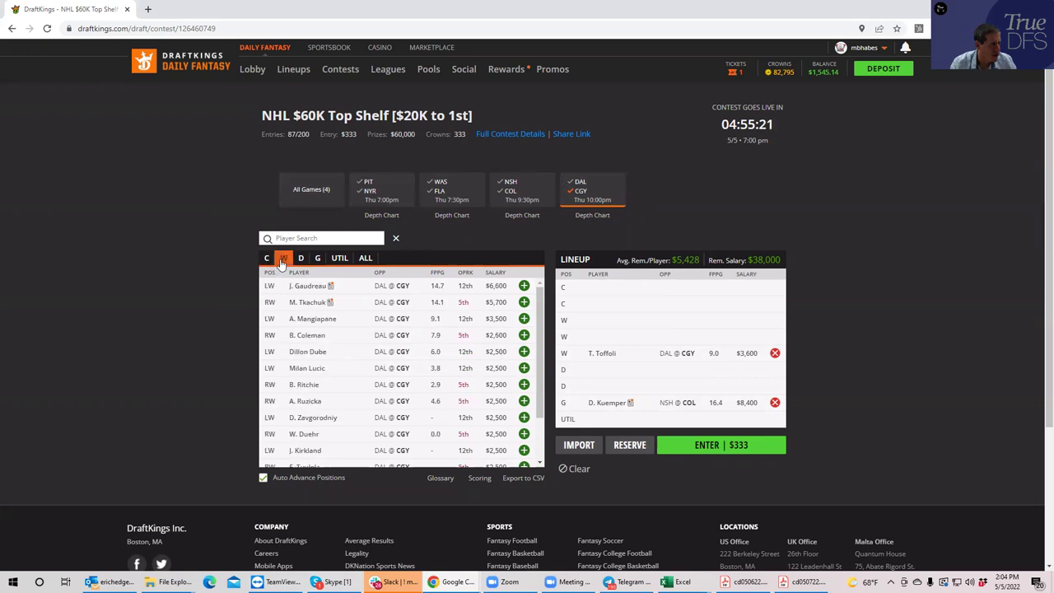
{"action": "left_click", "coordinate": [524, 286]}
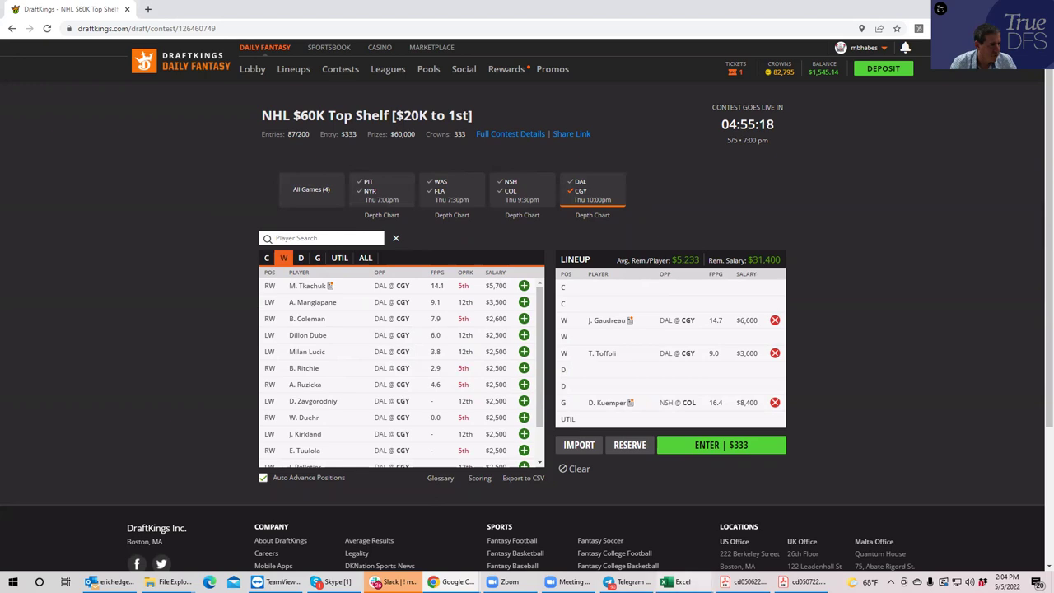
{"action": "mouse_move", "coordinate": [677, 581]}
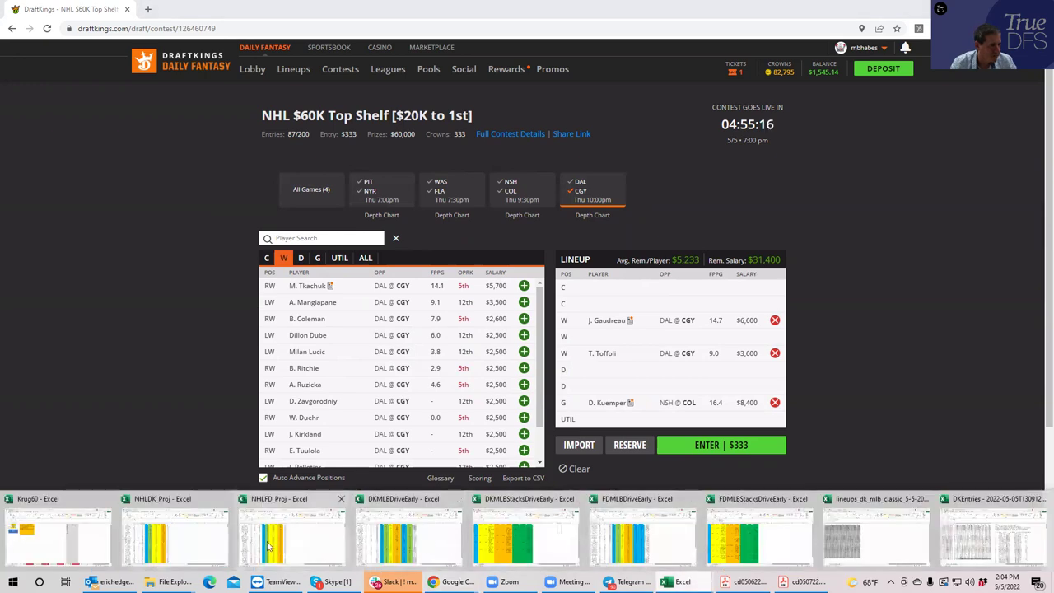
{"action": "left_click", "coordinate": [157, 534]}
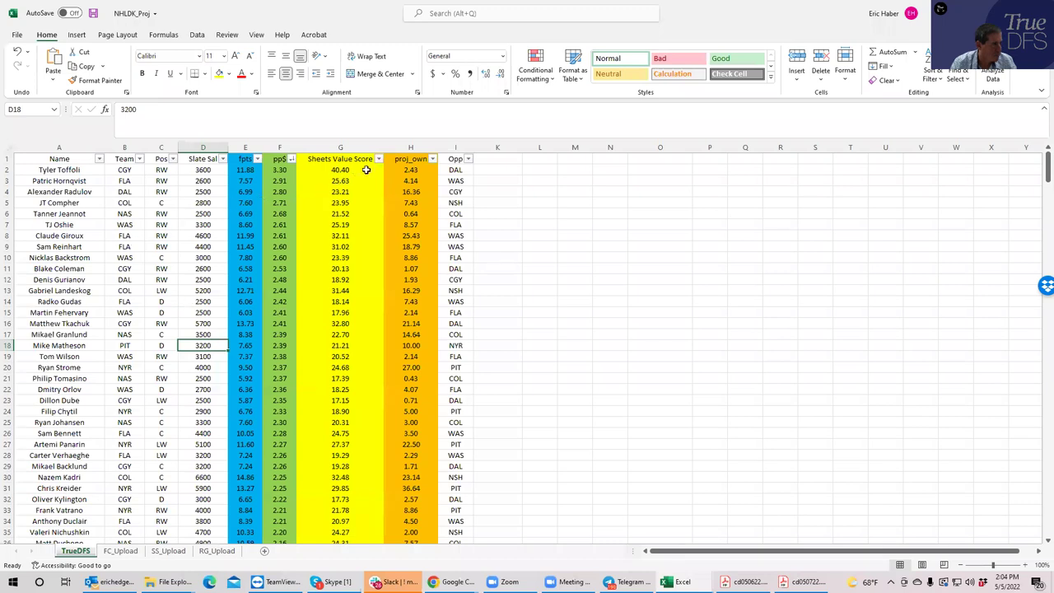
Sort by Sheets Value Score, check CGY's Tkachuk, Gaudreau and Lindholm, then minimize Excel
{"action": "left_click", "coordinate": [378, 160]}
{"action": "left_click", "coordinate": [272, 187]}
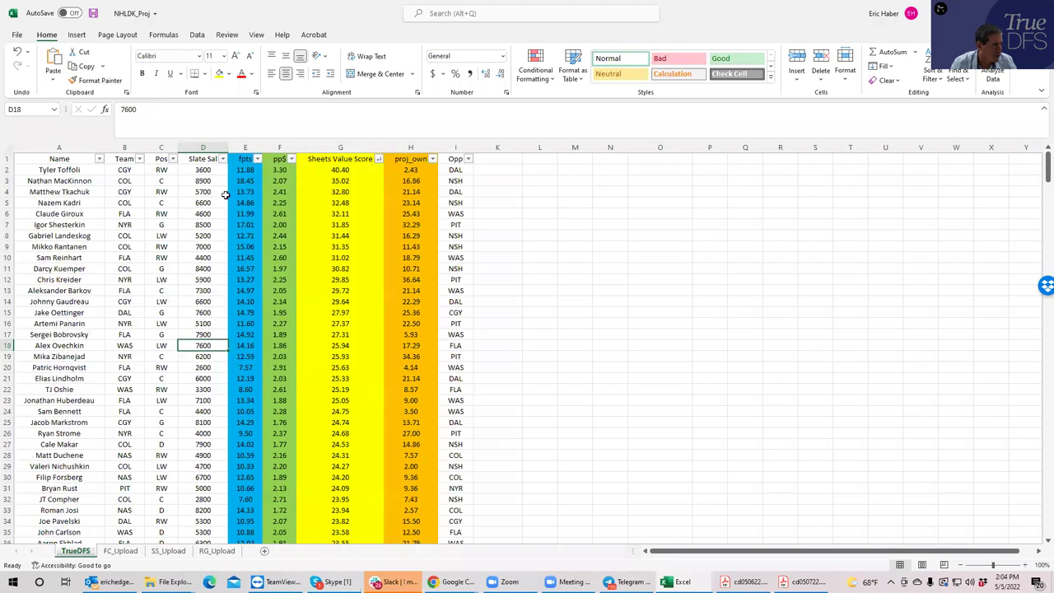
{"action": "left_click", "coordinate": [132, 195]}
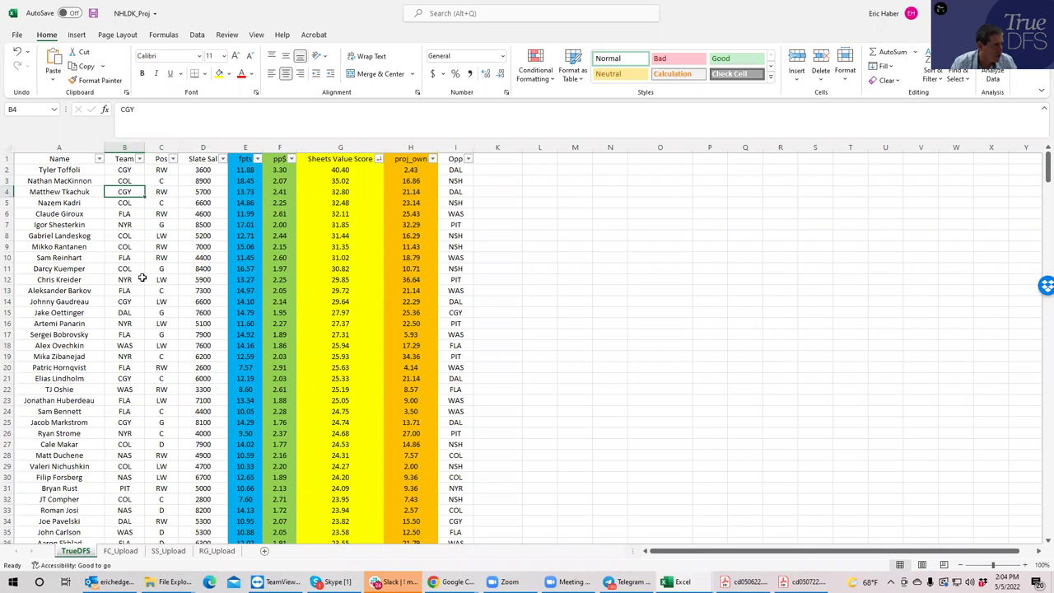
{"action": "left_click", "coordinate": [133, 301]}
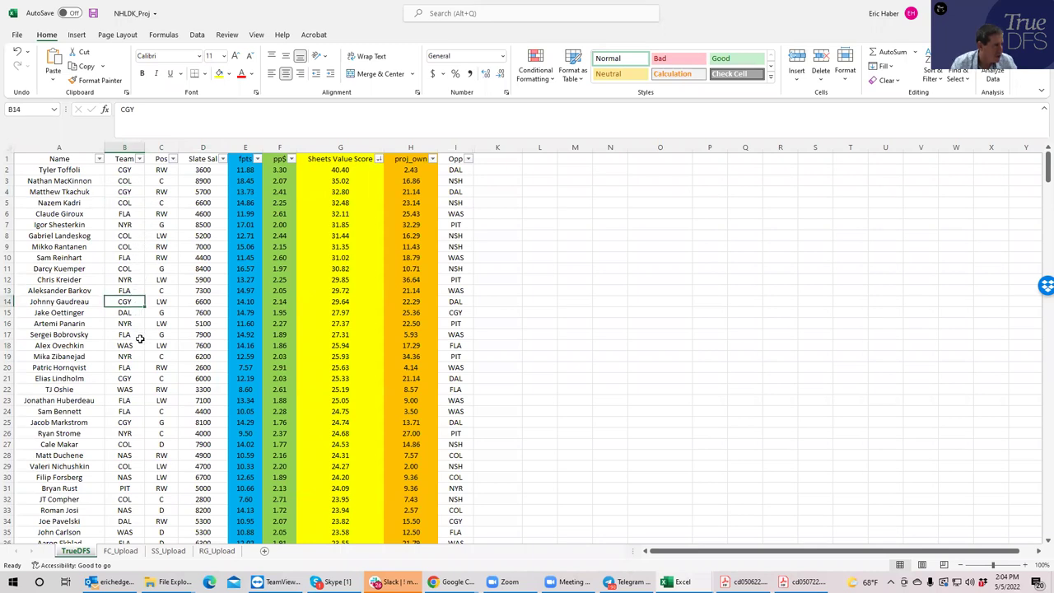
{"action": "left_click", "coordinate": [132, 379]}
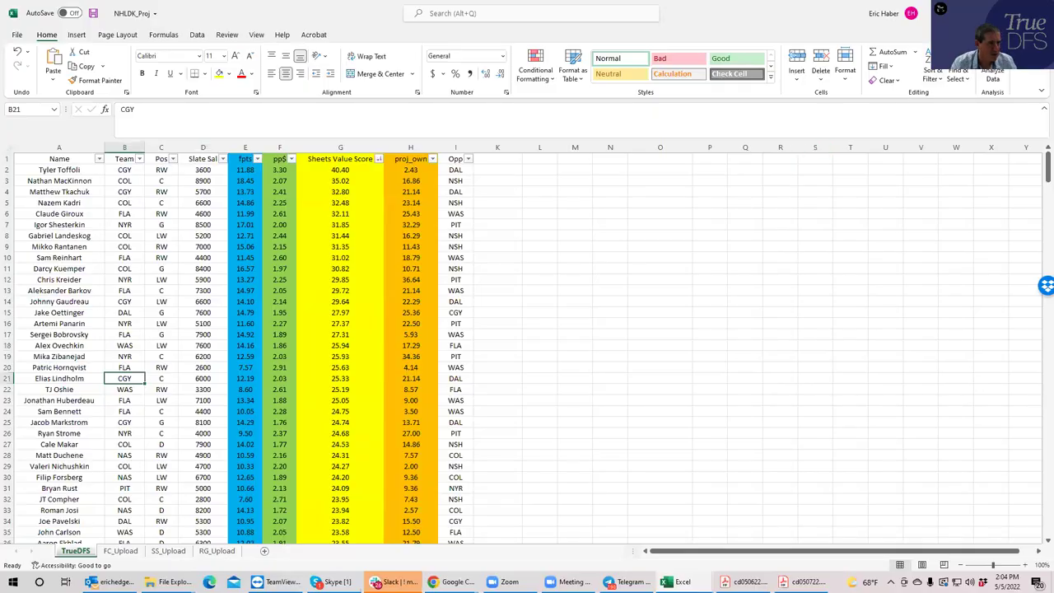
{"action": "left_click", "coordinate": [988, 13]}
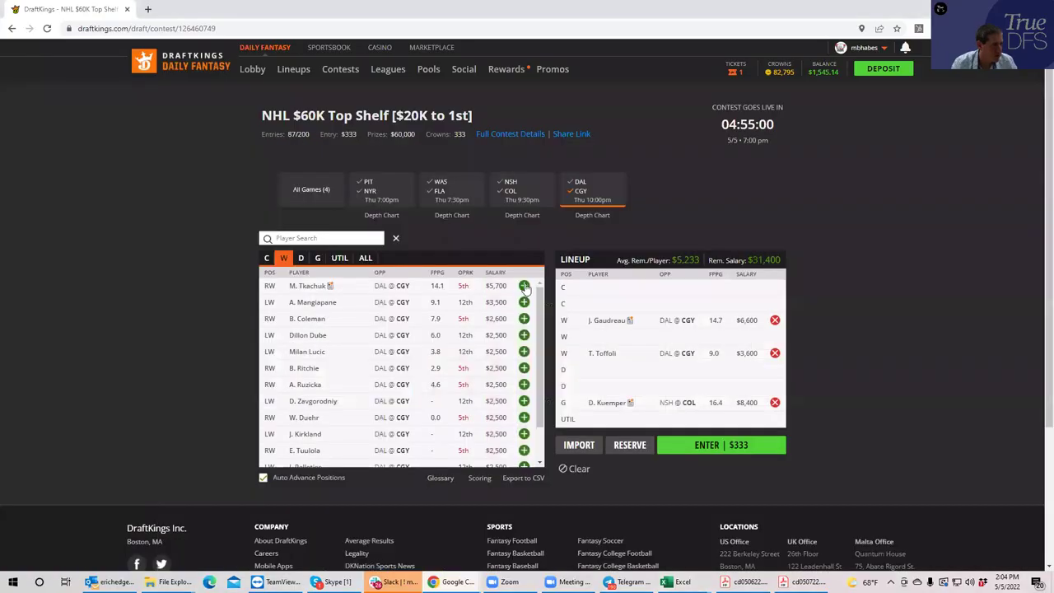
Add M. Tkachuk at W and E. Lindholm at C, and replace Kuemper with J. Markstrom in goal
{"action": "left_click", "coordinate": [523, 286]}
{"action": "left_click", "coordinate": [266, 258]}
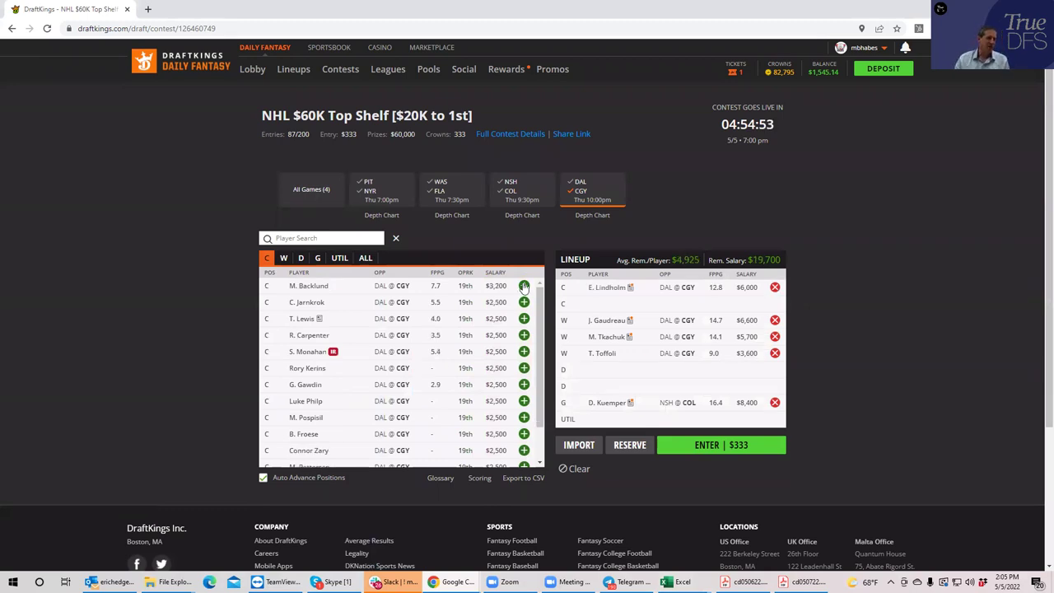
{"action": "left_click", "coordinate": [774, 401]}
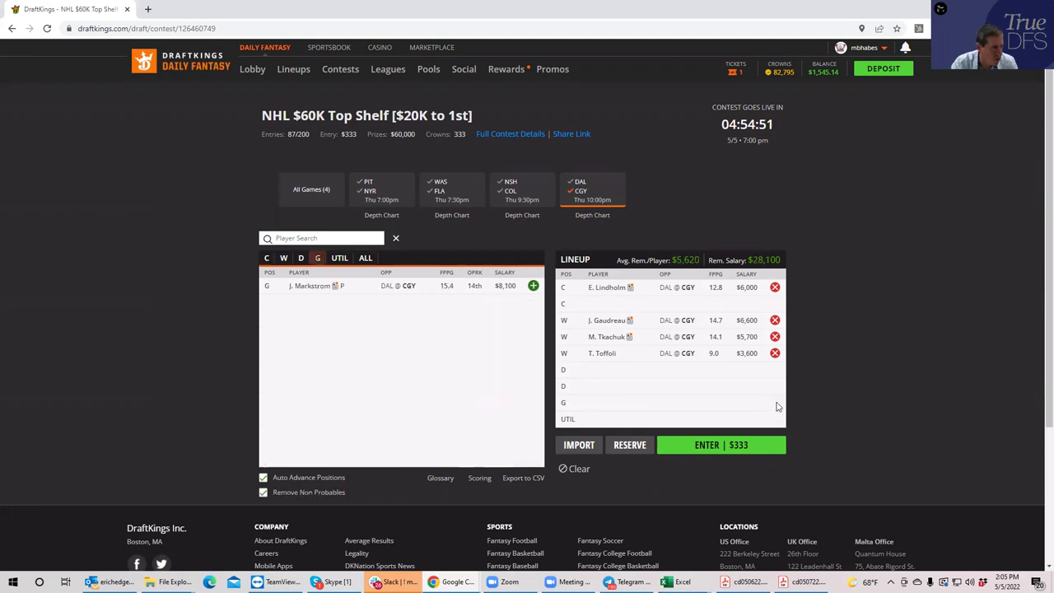
{"action": "left_click", "coordinate": [533, 286]}
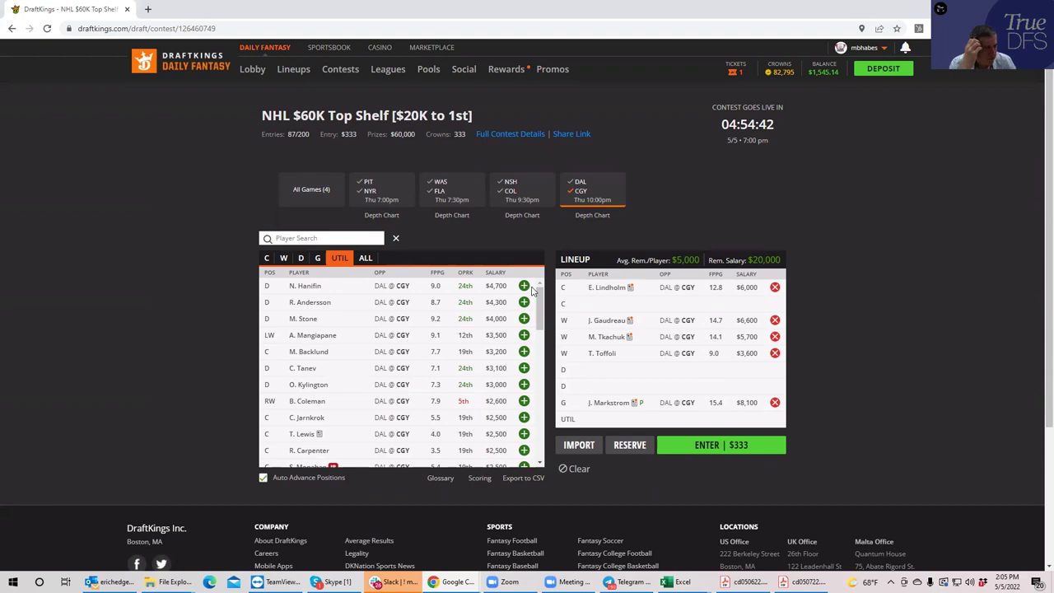
Filter to NSH @ COL and move N. MacKinnon from UTIL into the second center slot
{"action": "left_click", "coordinate": [583, 196]}
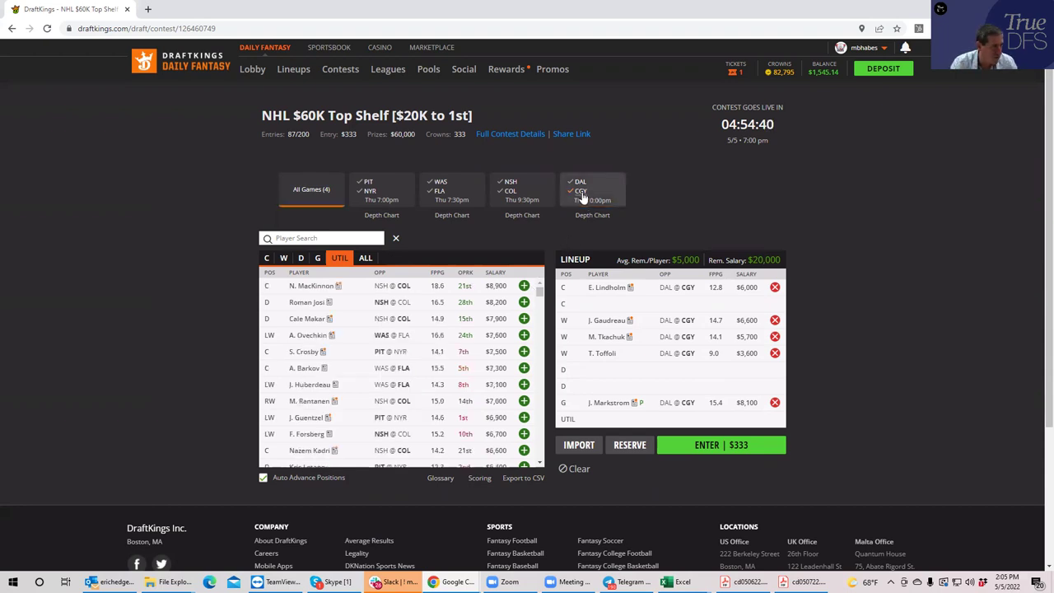
{"action": "left_click", "coordinate": [506, 196]}
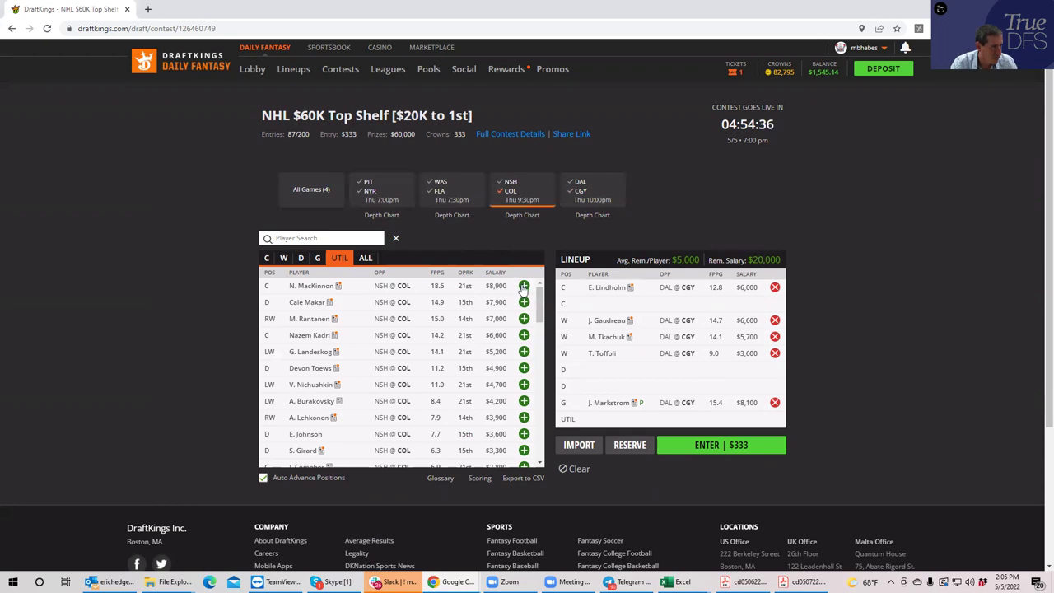
{"action": "left_click", "coordinate": [524, 285]}
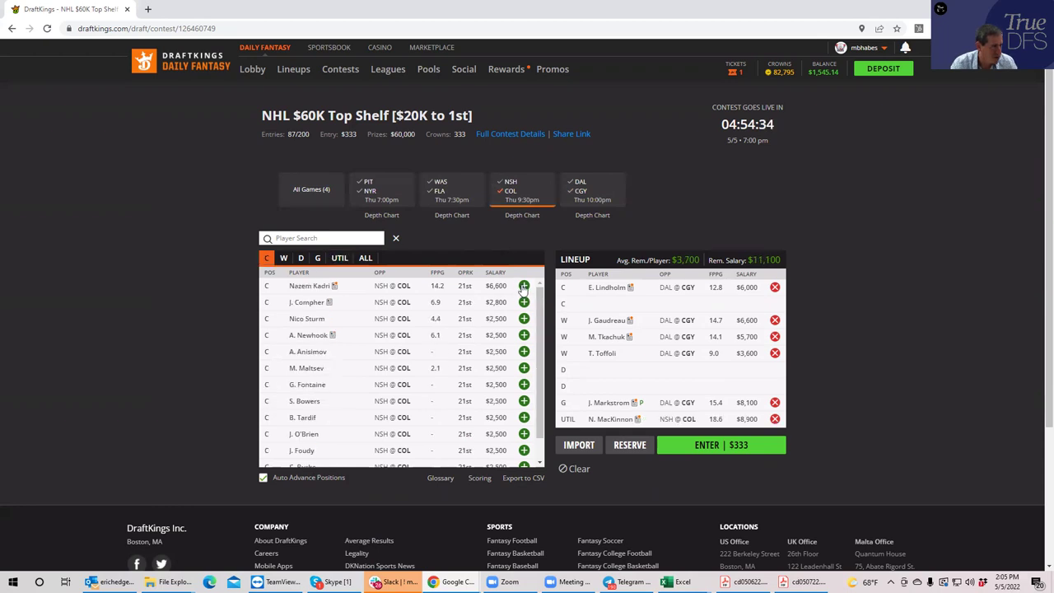
{"action": "left_click", "coordinate": [774, 418]}
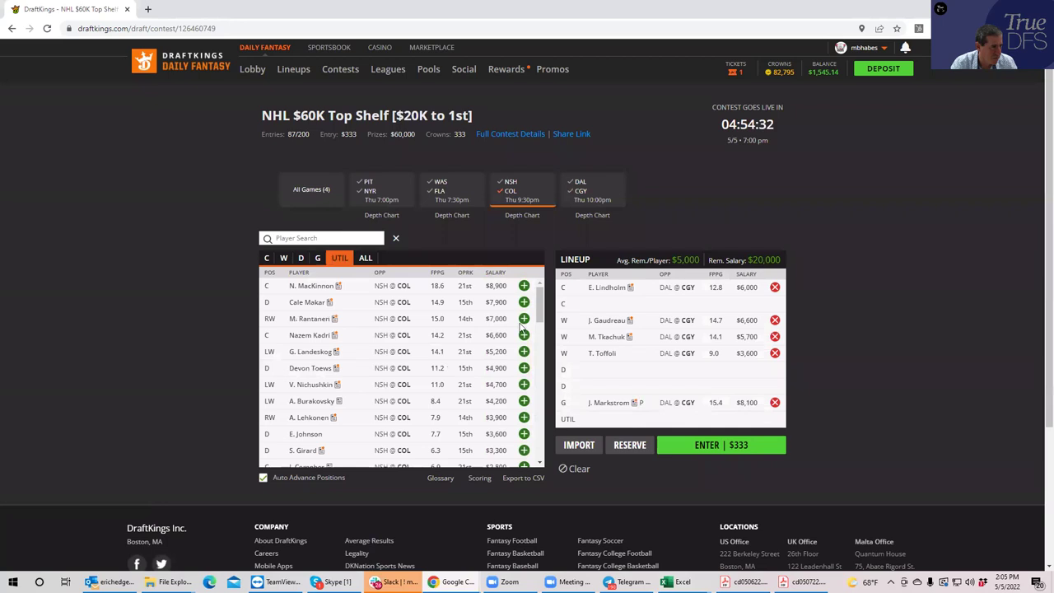
{"action": "left_click", "coordinate": [266, 258]}
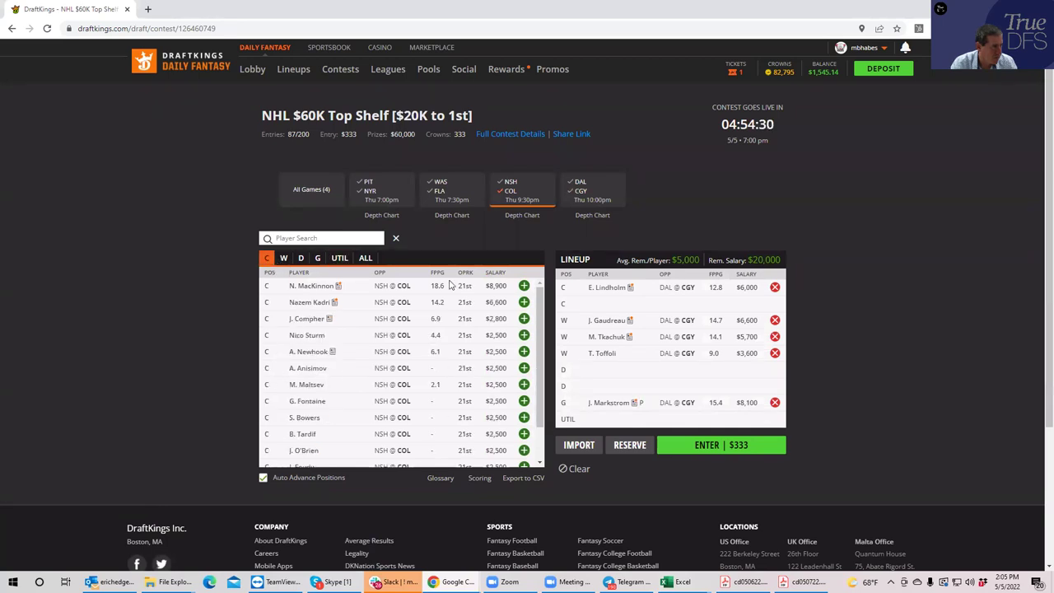
{"action": "left_click", "coordinate": [524, 285]}
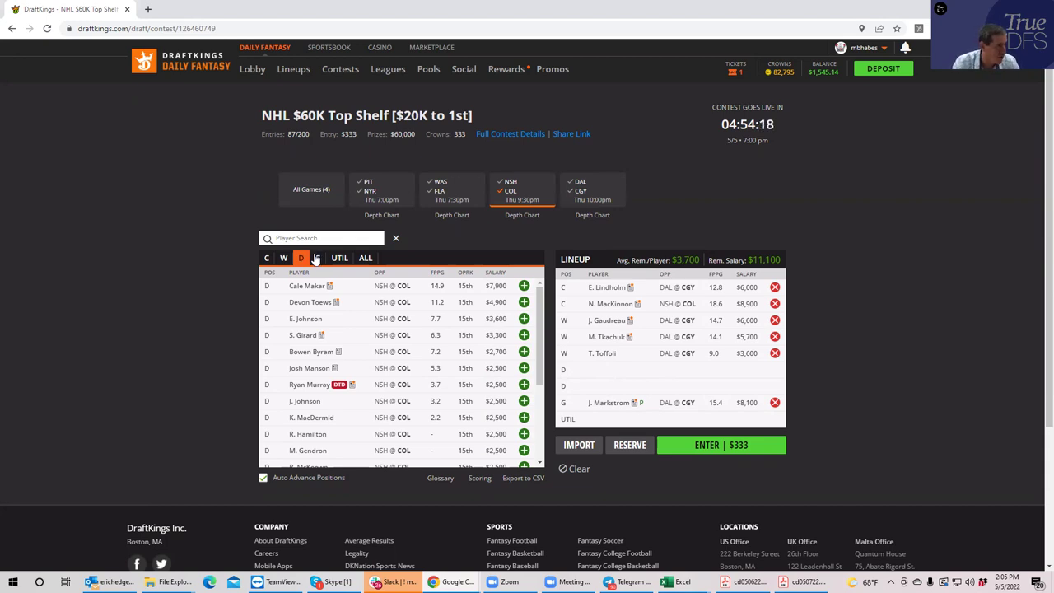
Add G. Landeskog from the NSH @ COL utility list to the UTIL slot
{"action": "left_click", "coordinate": [508, 199]}
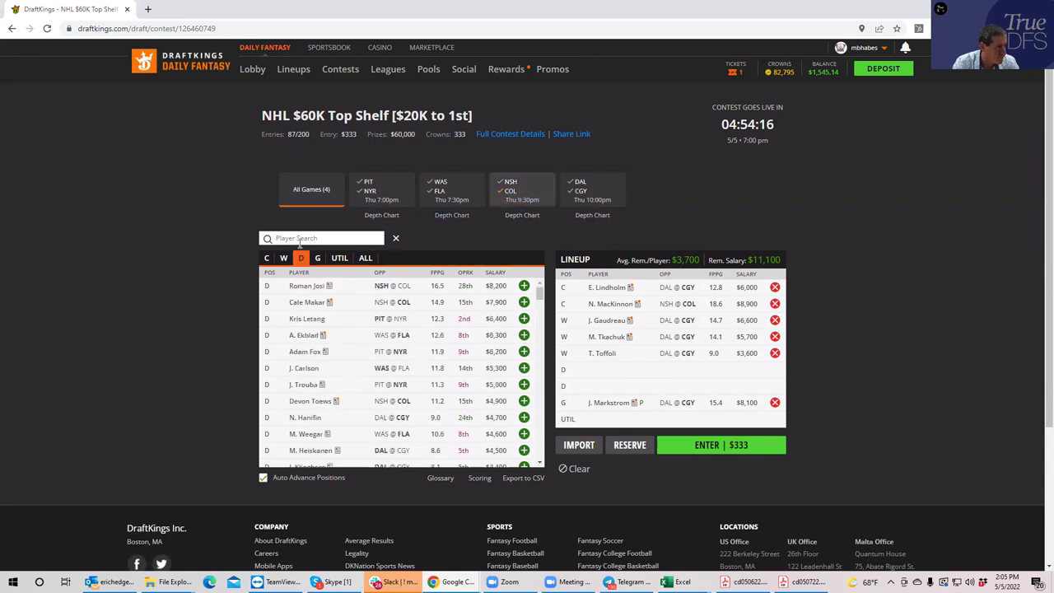
{"action": "left_click", "coordinate": [283, 257]}
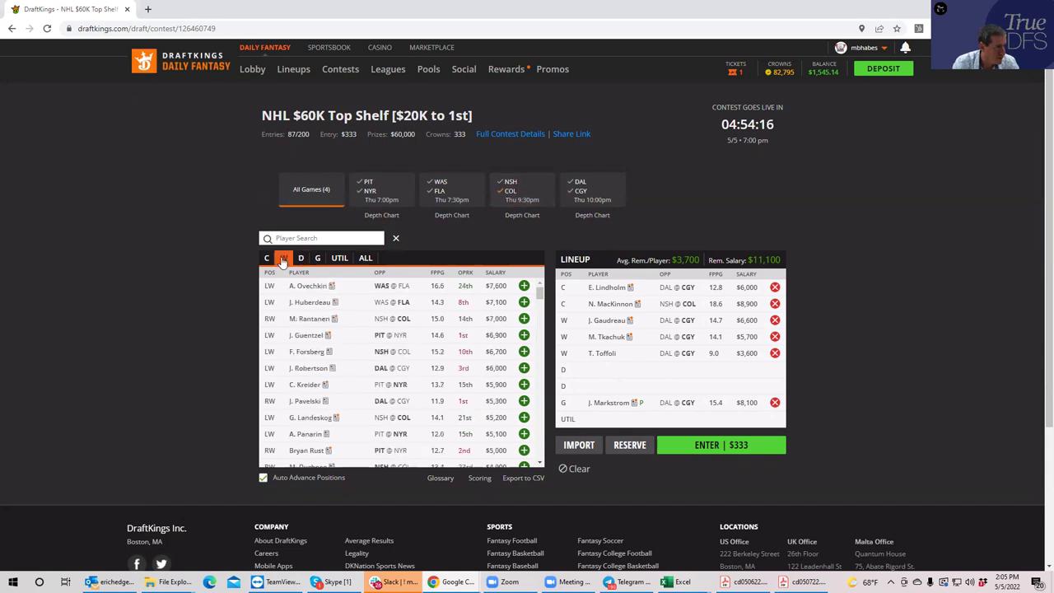
{"action": "left_click", "coordinate": [339, 259]}
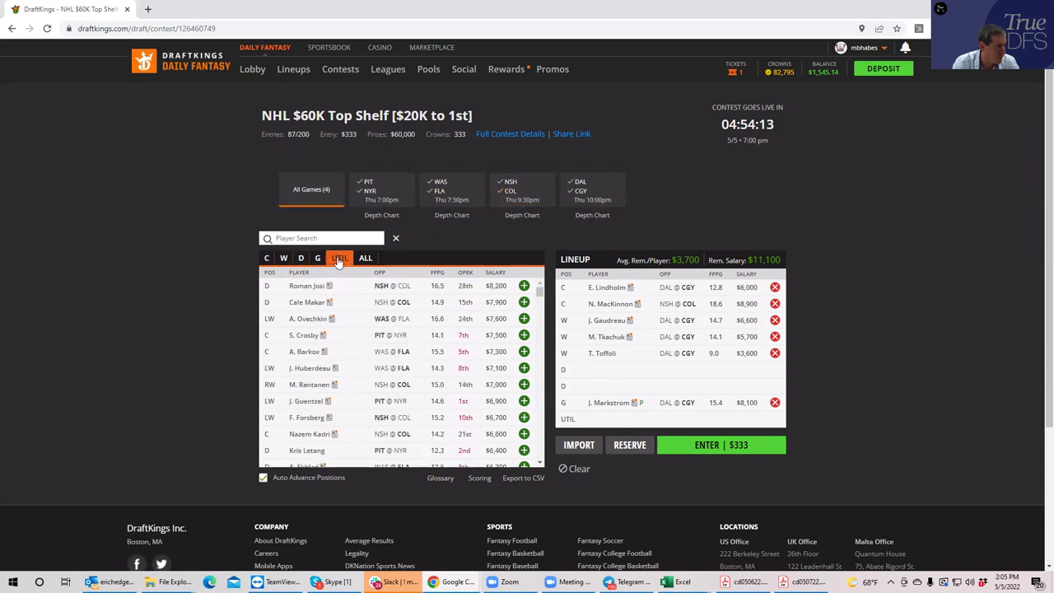
{"action": "left_click", "coordinate": [512, 200]}
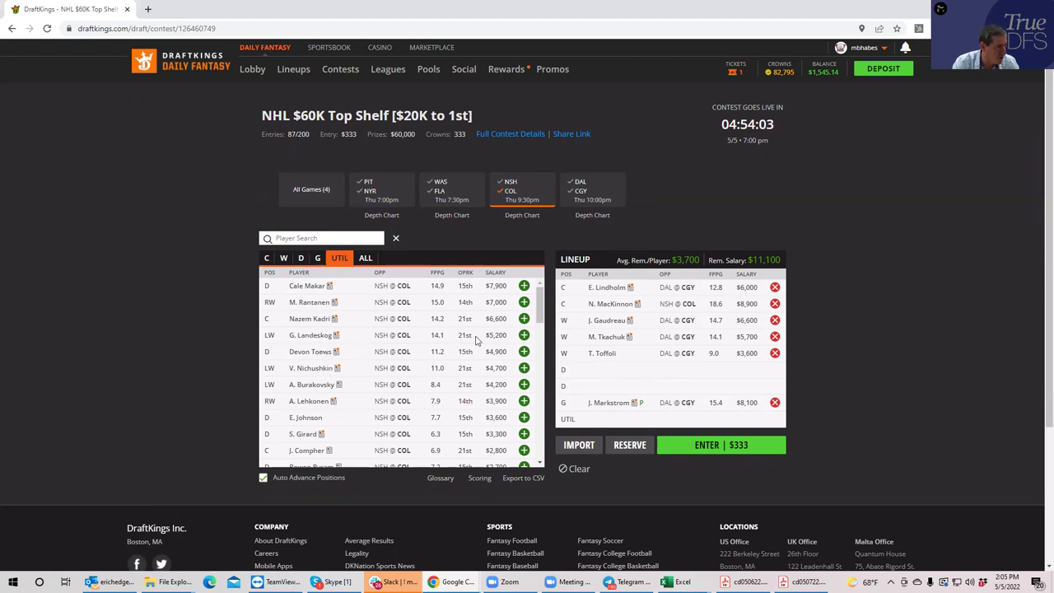
{"action": "left_click", "coordinate": [524, 336]}
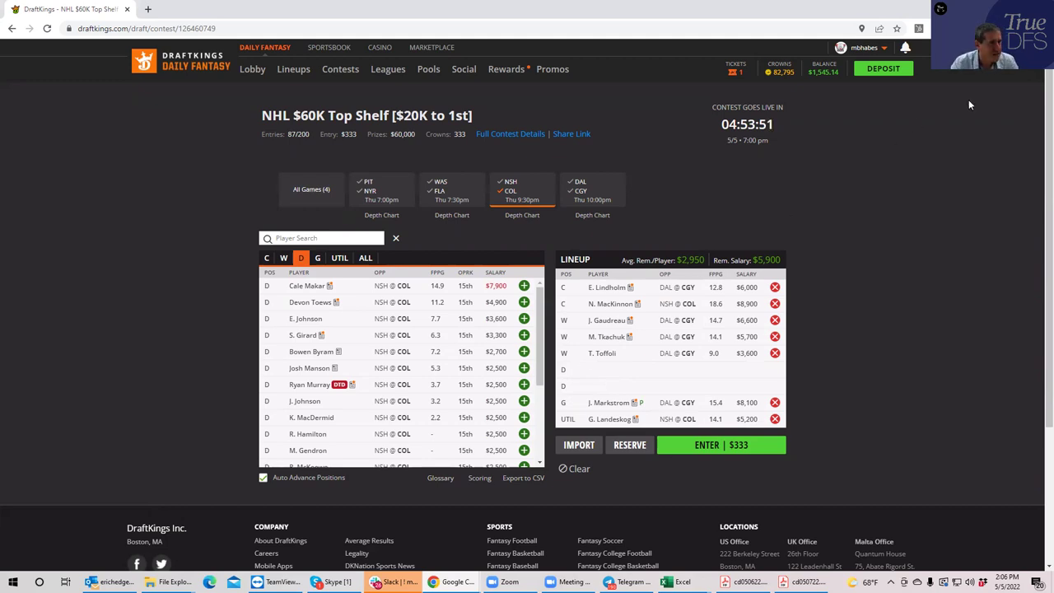
Back in SaberSim, set # of Lineups to 30 and start a new build
{"action": "left_click", "coordinate": [960, 9]}
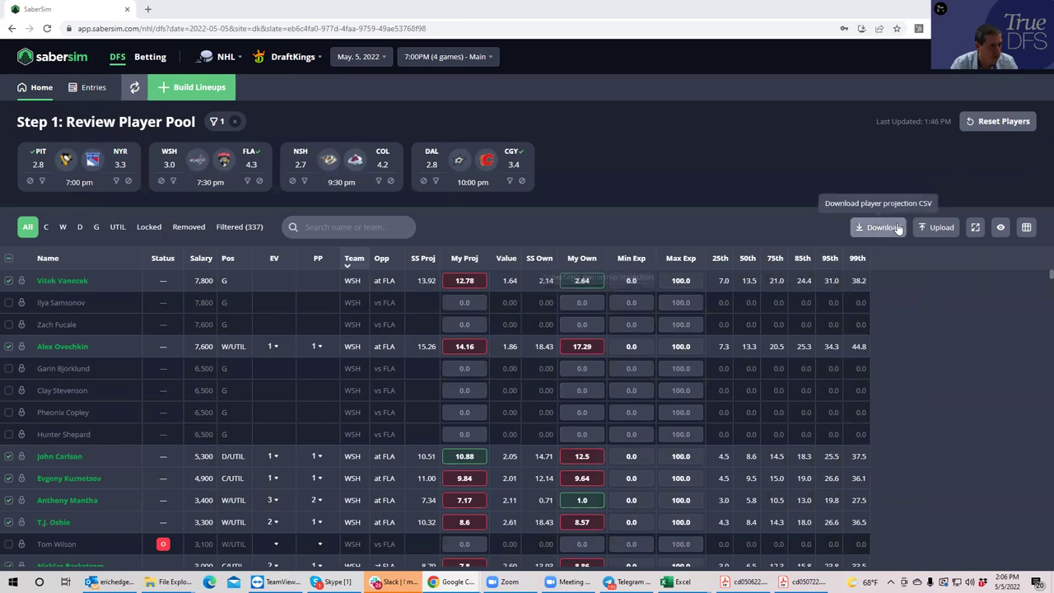
{"action": "left_click", "coordinate": [208, 93]}
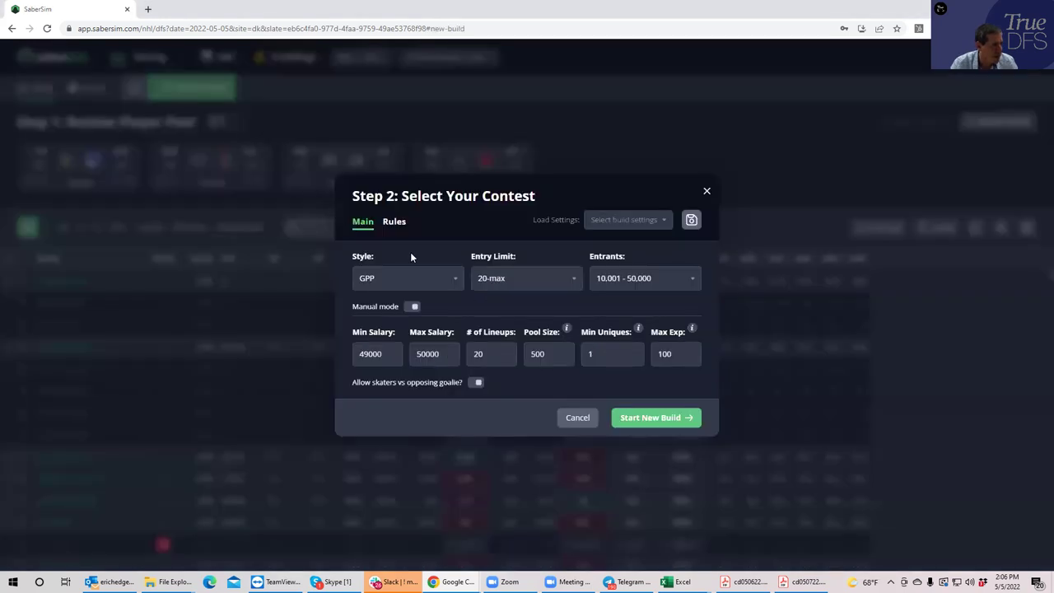
{"action": "double_click", "coordinate": [482, 353]}
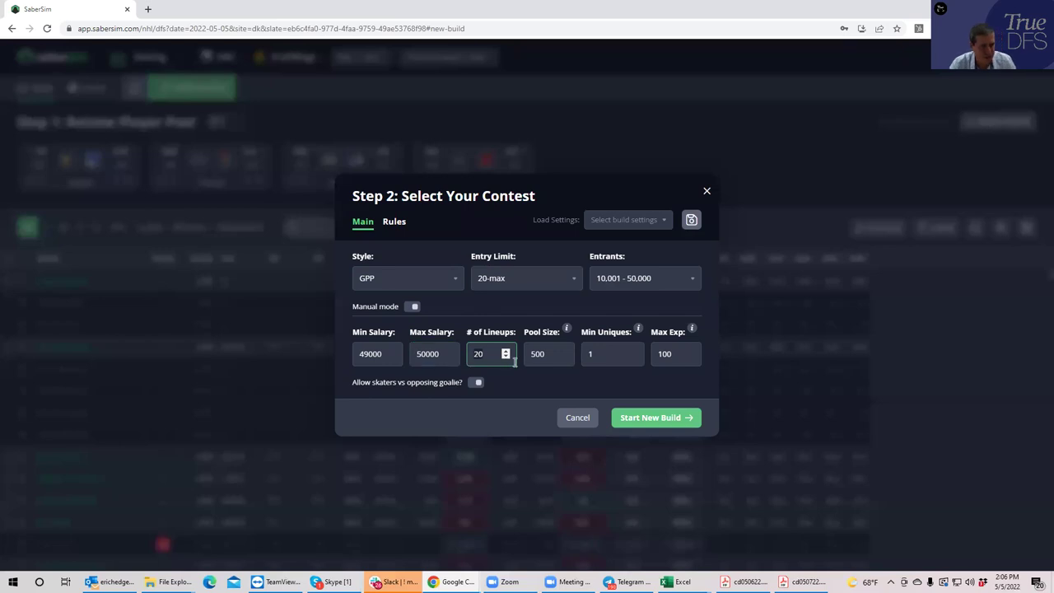
{"action": "type", "text": "30"}
{"action": "left_click", "coordinate": [628, 418]}
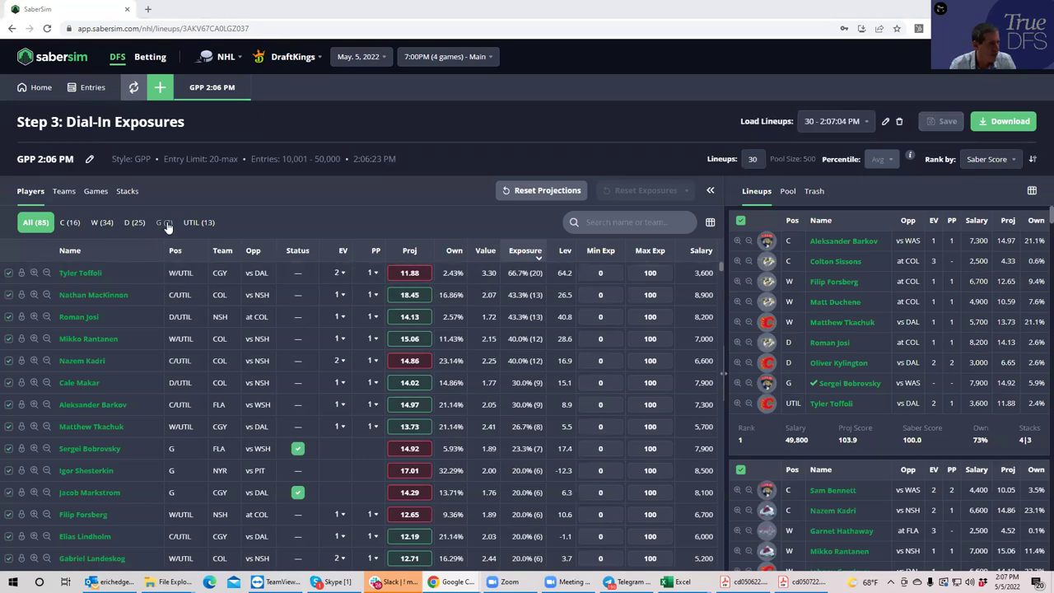
Show Stacks > Teams exposure: COL 60.0% (18 lineups), CGY 53.3% (16)
{"action": "left_click", "coordinate": [128, 192]}
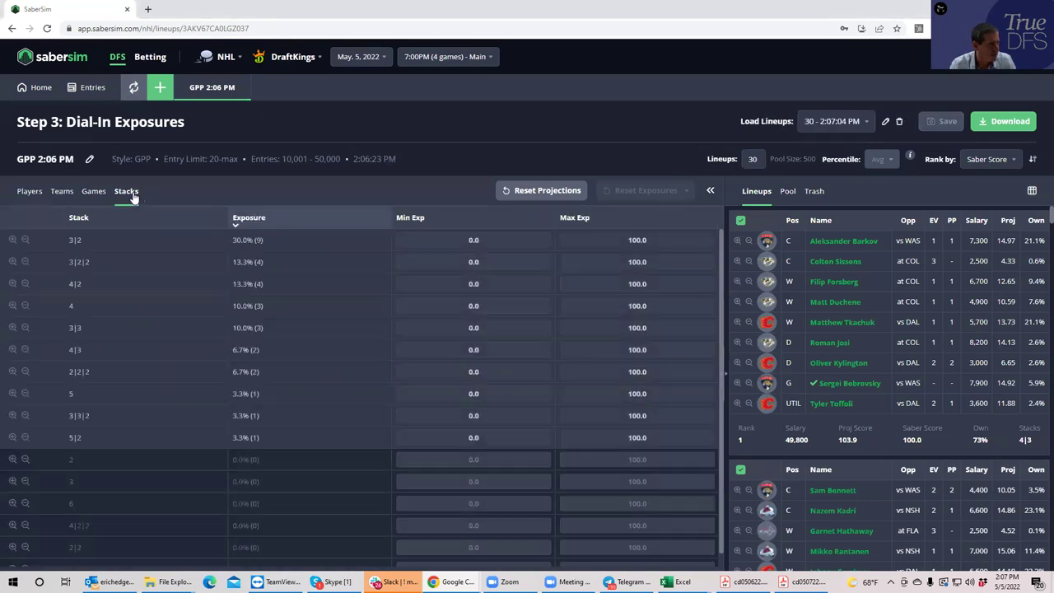
{"action": "left_click", "coordinate": [63, 192]}
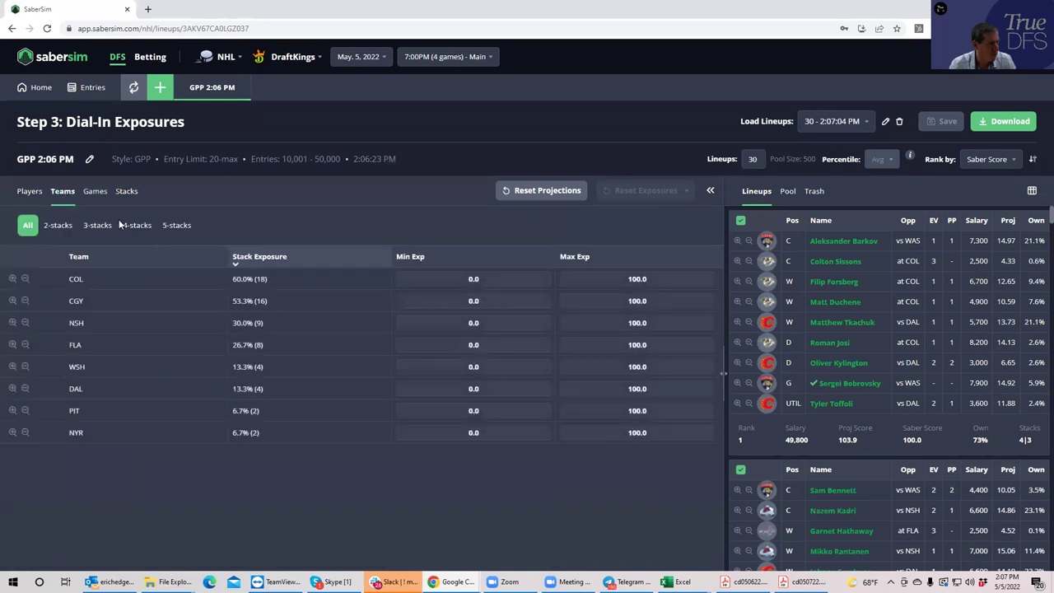